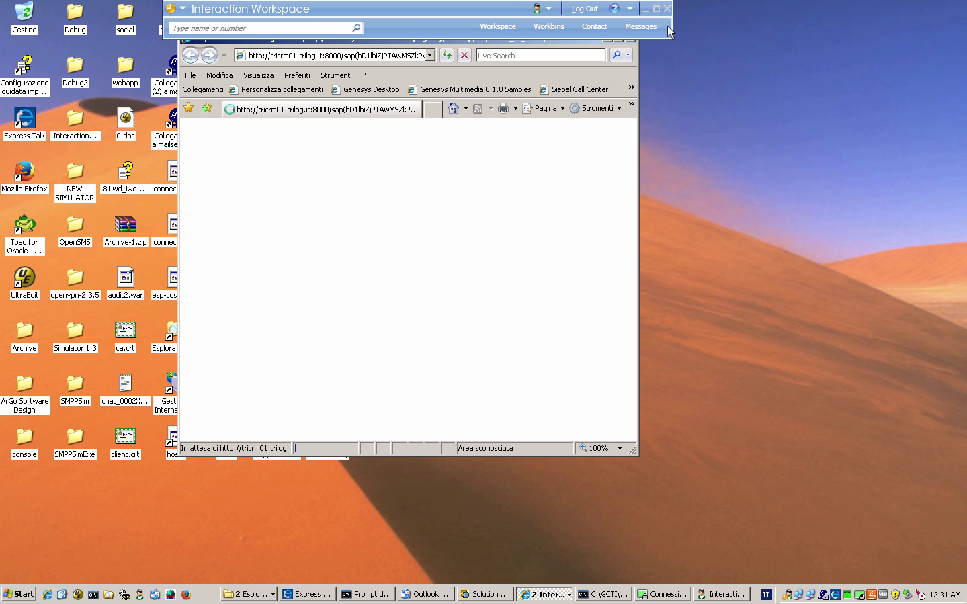
Step: Maximize the SAP browser window and check the list of current interactions
drag(276, 40, 277, 81)
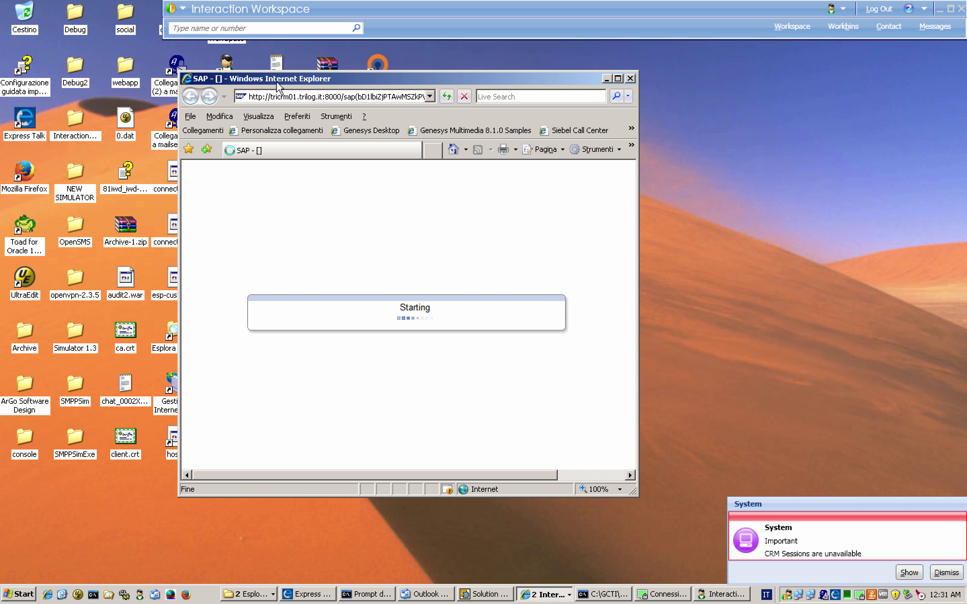
double_click(287, 74)
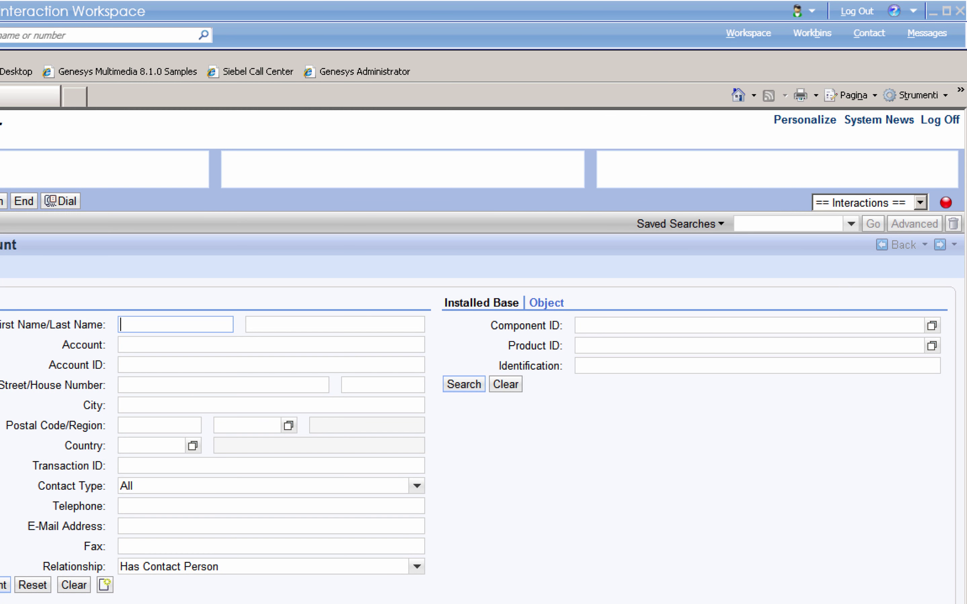
click(920, 201)
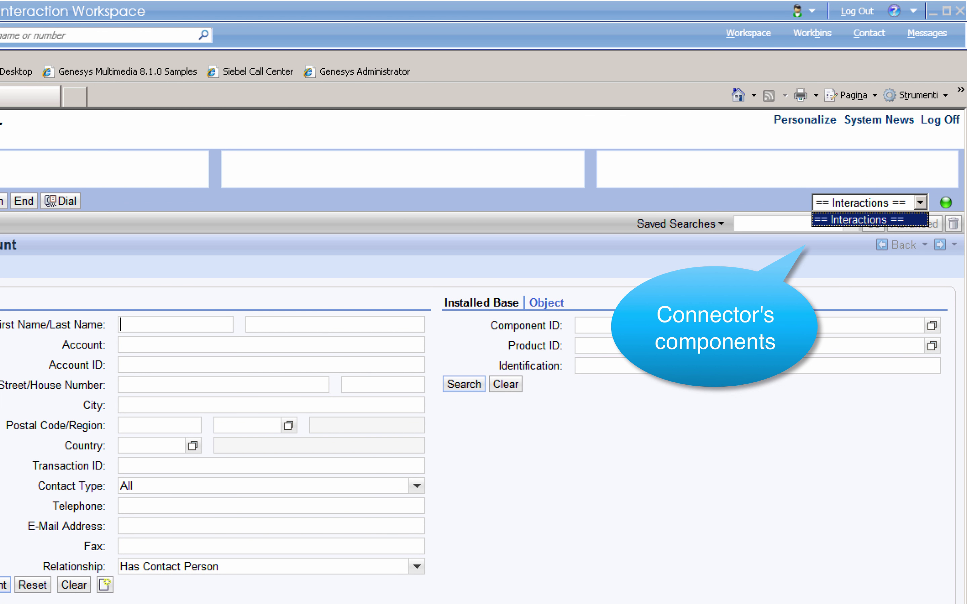
key(Return)
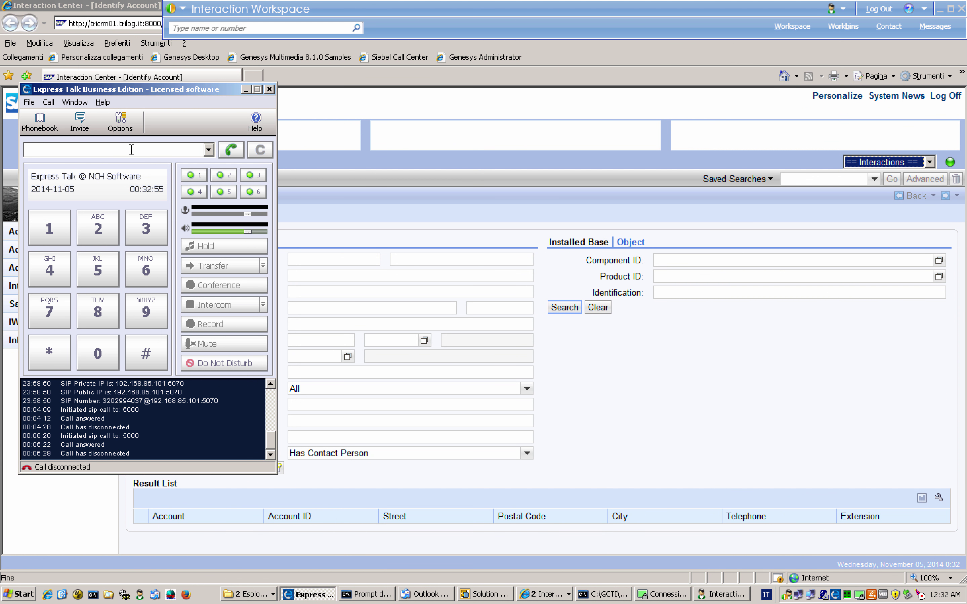
Step: Switch to the Express Talk softphone, place a simulated customer call to 5000 and minimize it
text(5000)
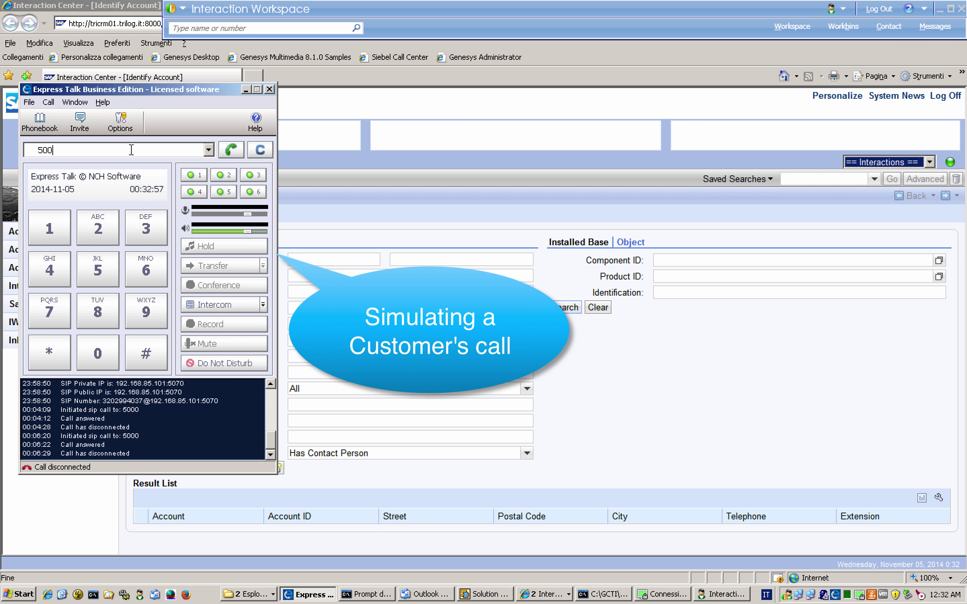
click(231, 152)
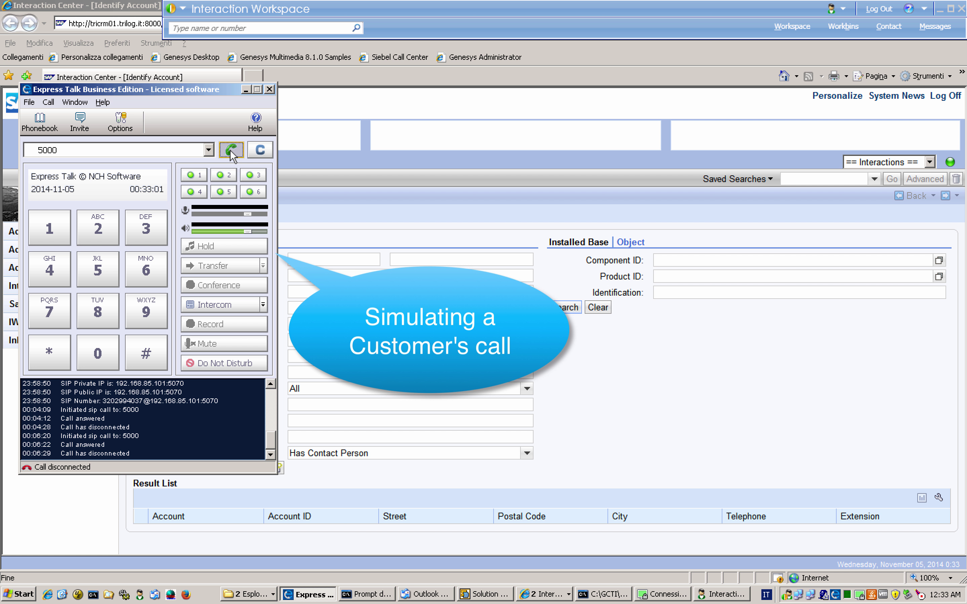
click(245, 89)
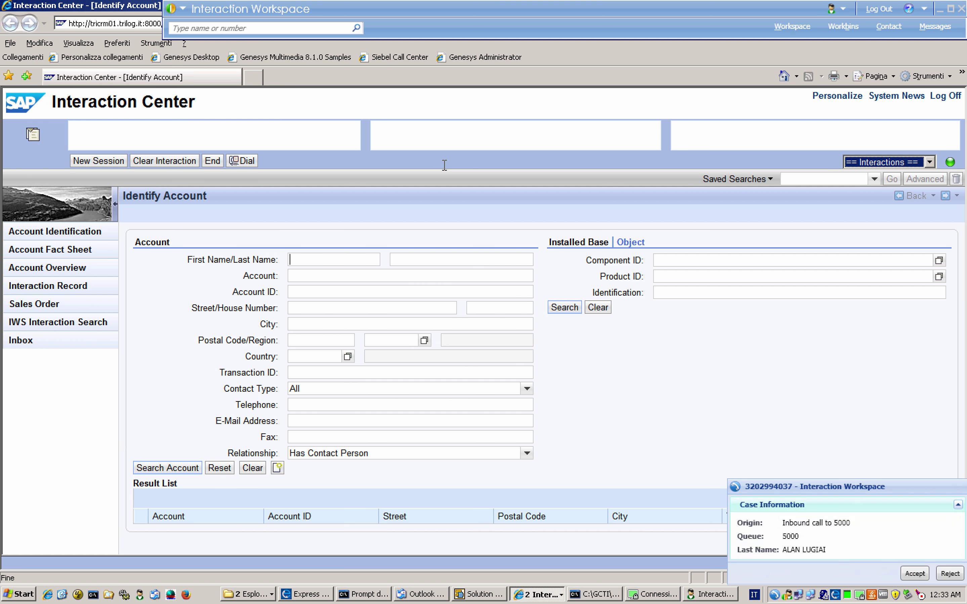
Step: Accept the inbound call to queue 5000 and highlight the telephone number on the caller's account page
click(915, 574)
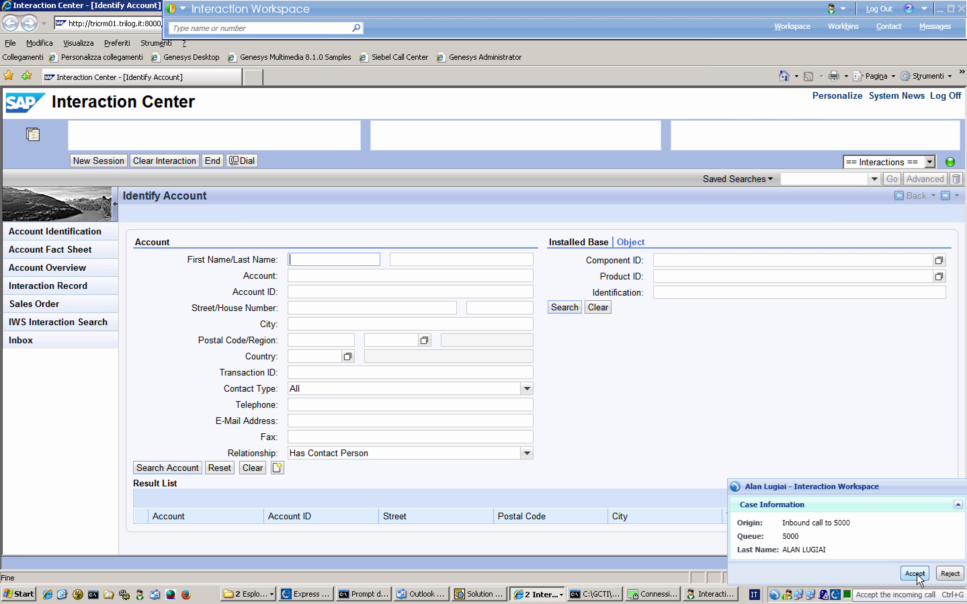
click(915, 574)
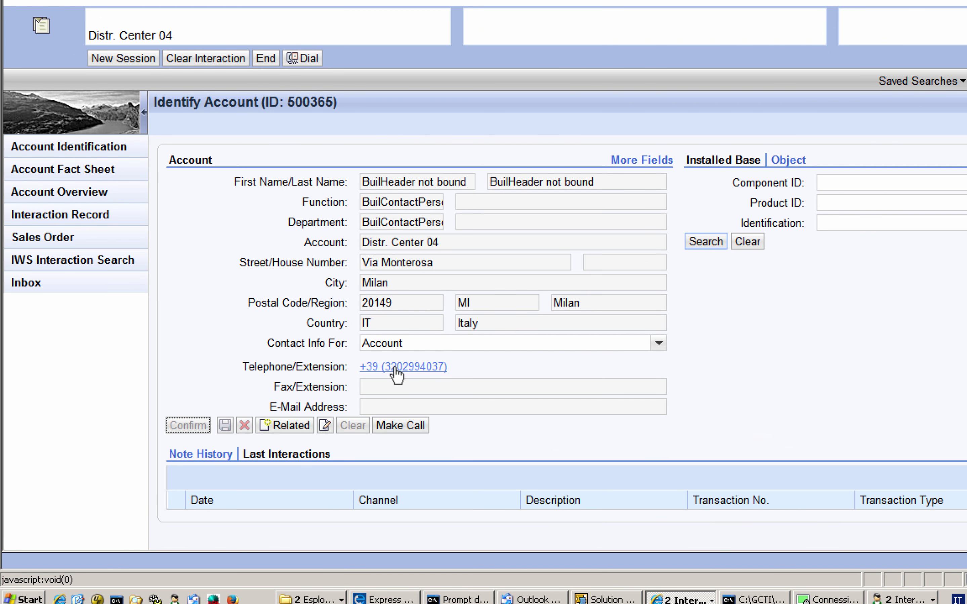
drag(438, 371, 350, 366)
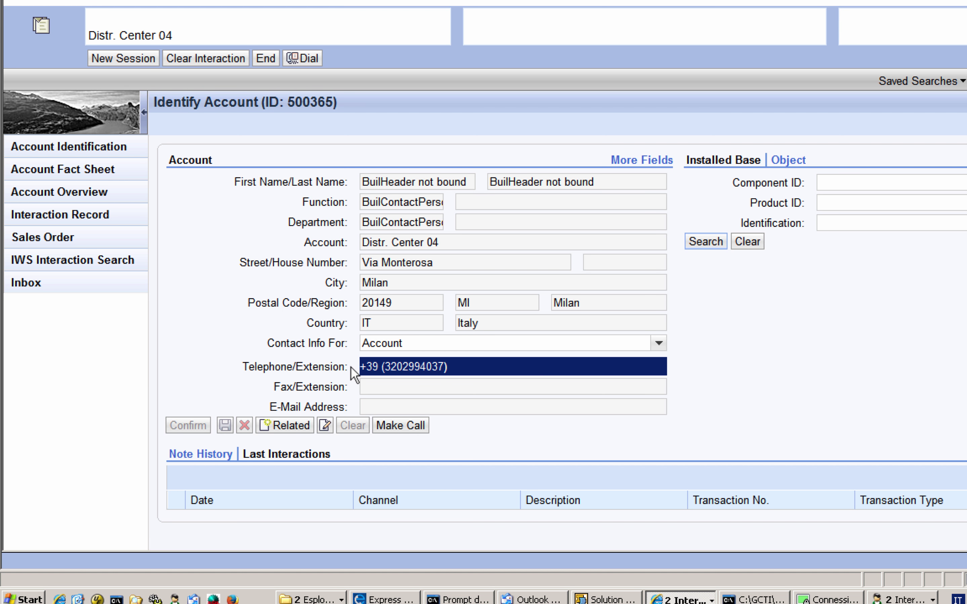
click(788, 356)
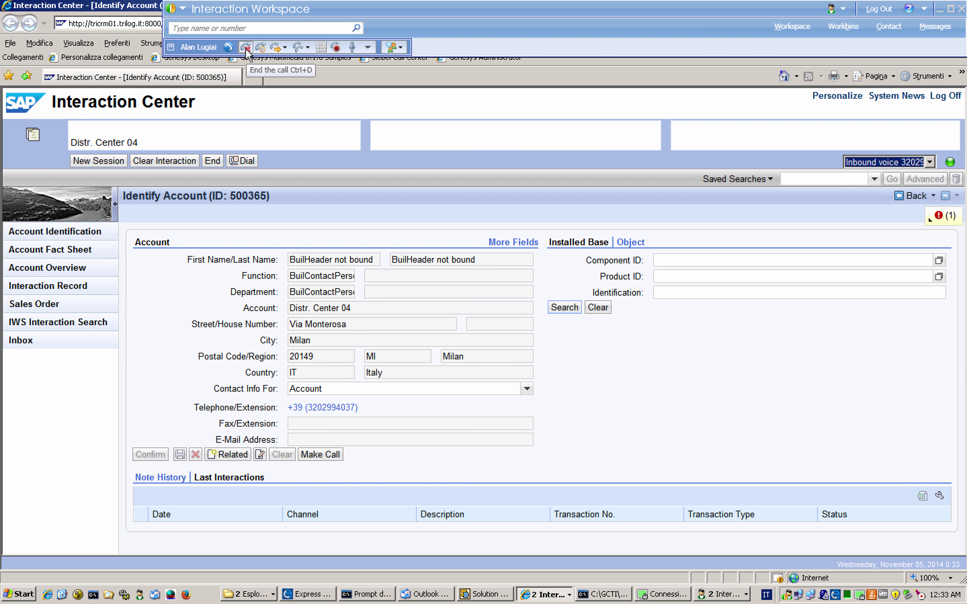
Step: End the active voice call and mark the interaction as done
click(246, 49)
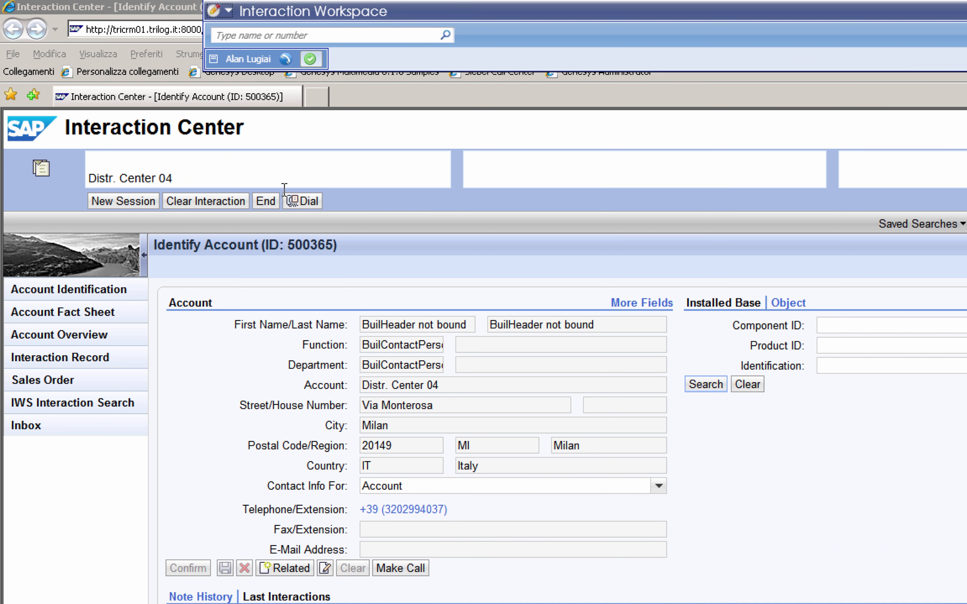
click(312, 56)
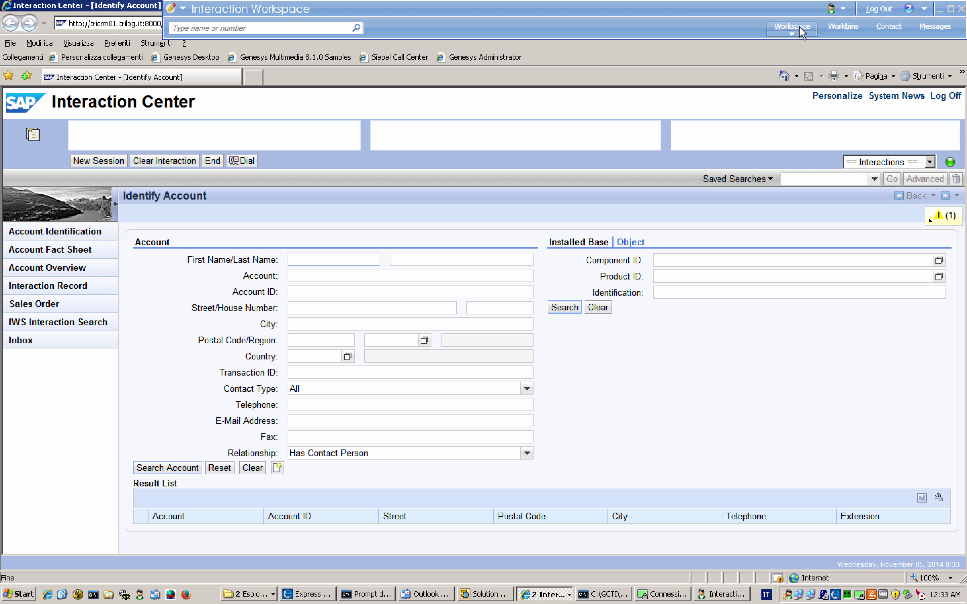
Step: Set the email channel to Ready in the workspace channel list and collapse the workspace
click(799, 26)
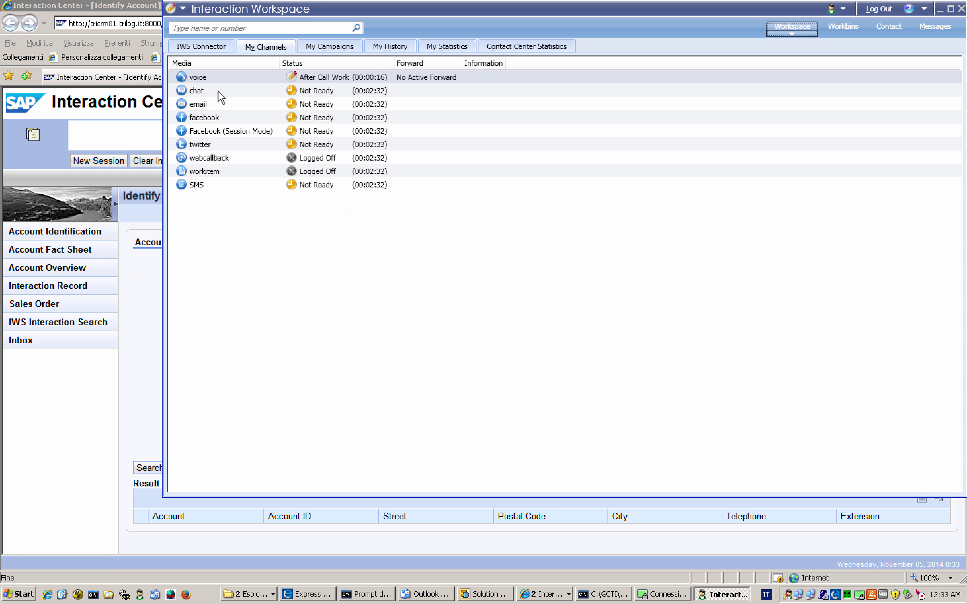
click(211, 104)
right_click(211, 104)
click(239, 119)
click(801, 27)
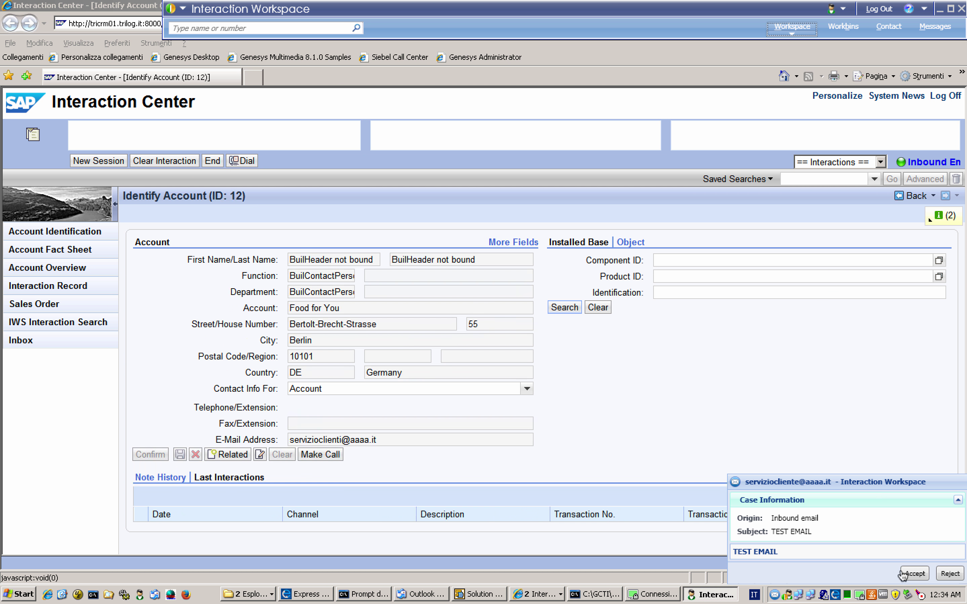
Step: Accept the inbound TEST EMAIL interaction and move its window aside to uncover the account details
click(915, 573)
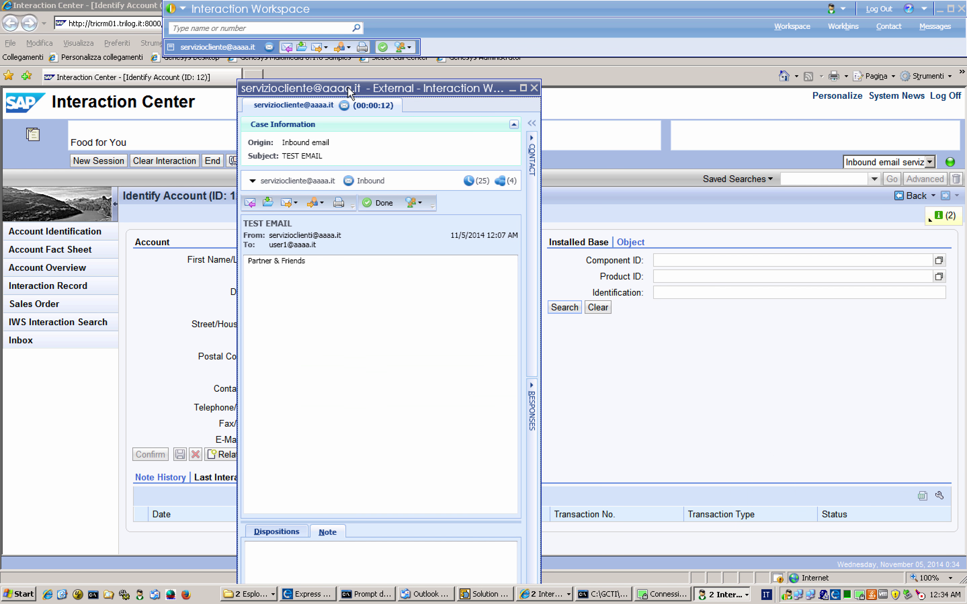
drag(349, 91, 630, 72)
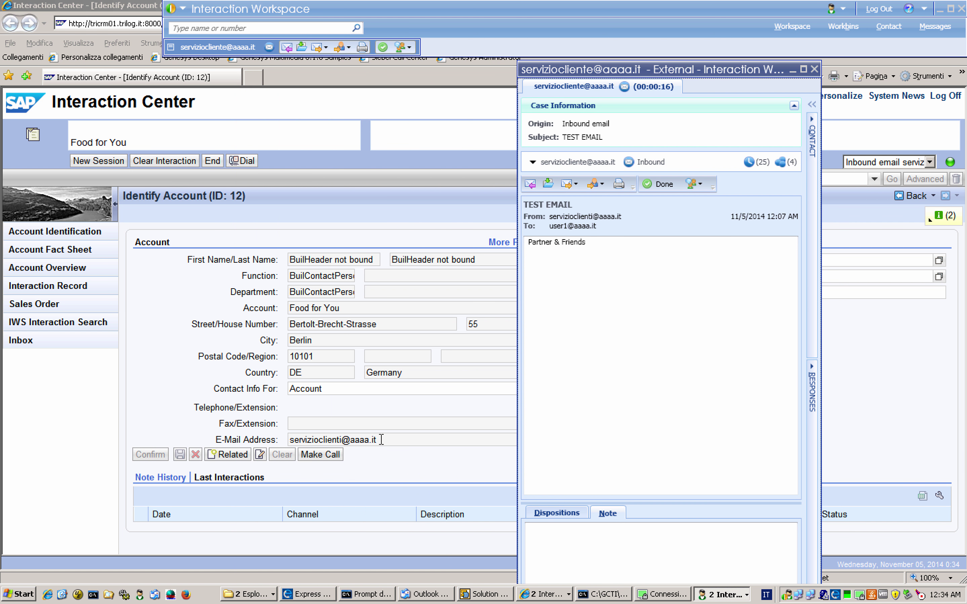
Step: Compare the e-mail address on the Food for You account with the contact details of the inbound email
drag(382, 439, 280, 447)
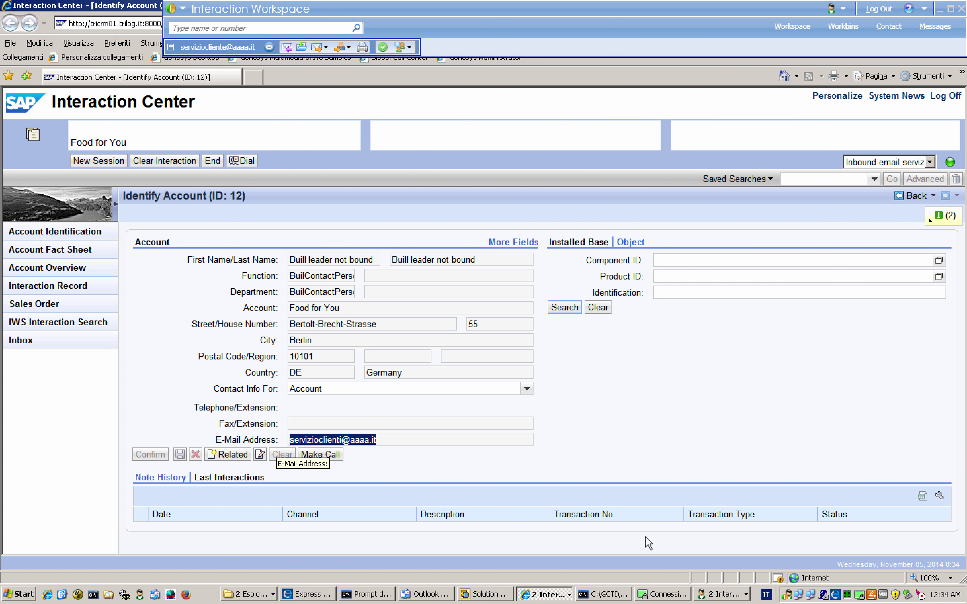
click(732, 599)
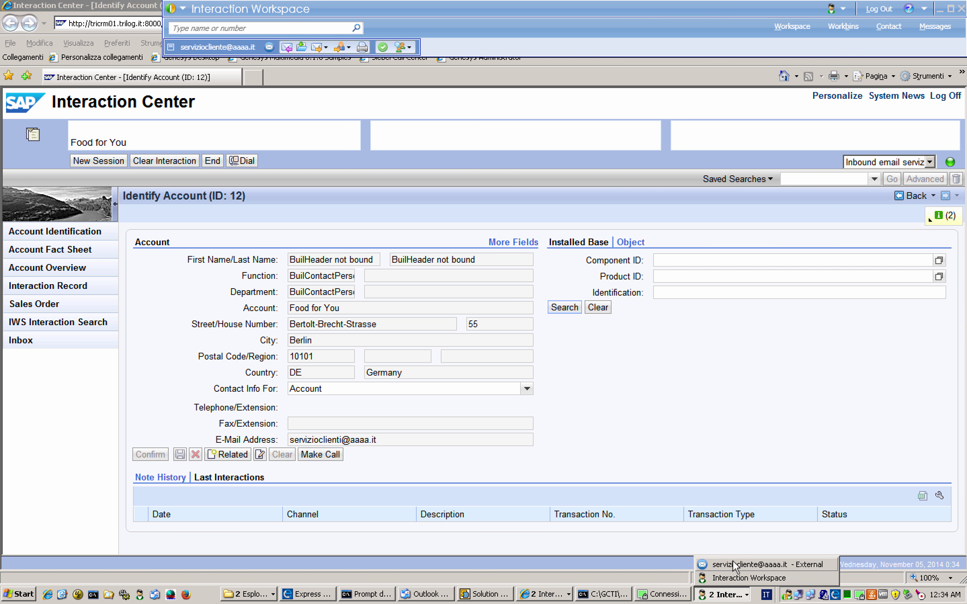
click(732, 554)
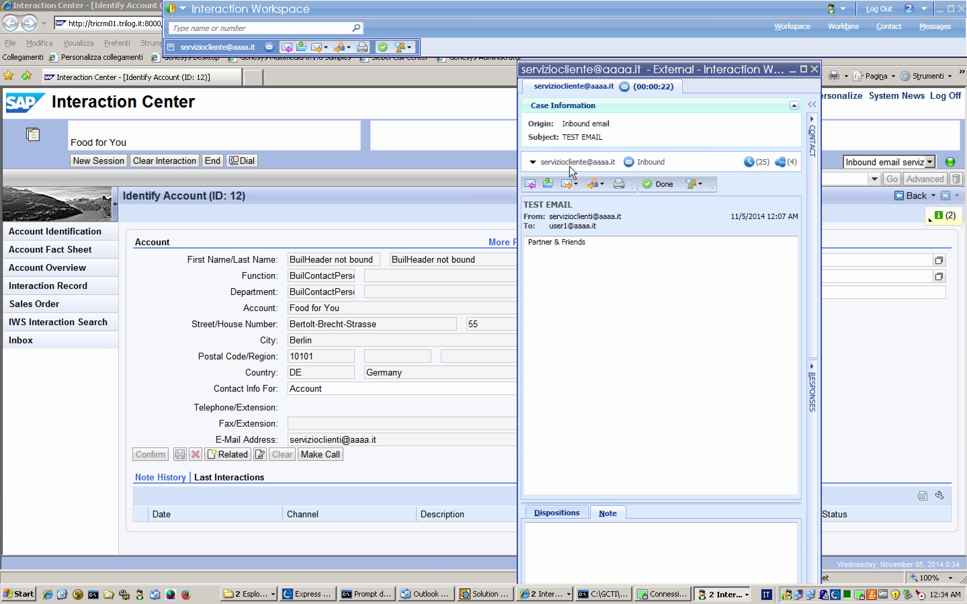
mouse_move(571, 167)
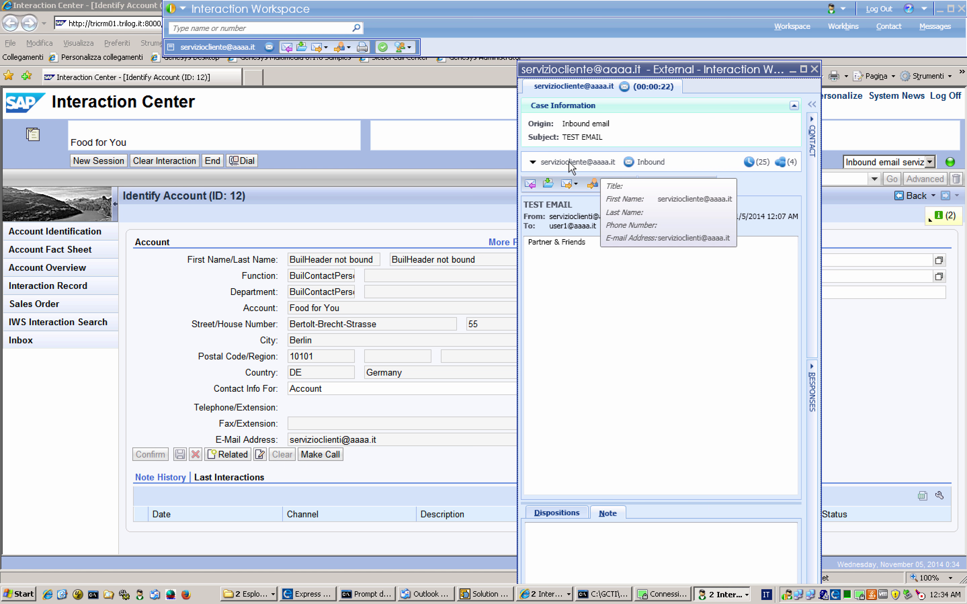
click(600, 325)
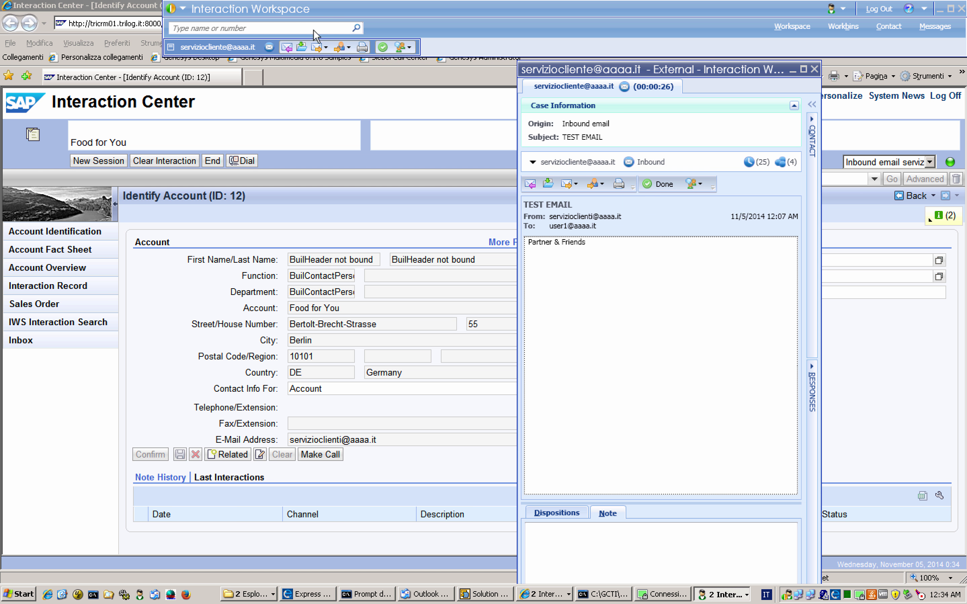
Step: End the email interaction from the SAP Interaction Center
click(211, 161)
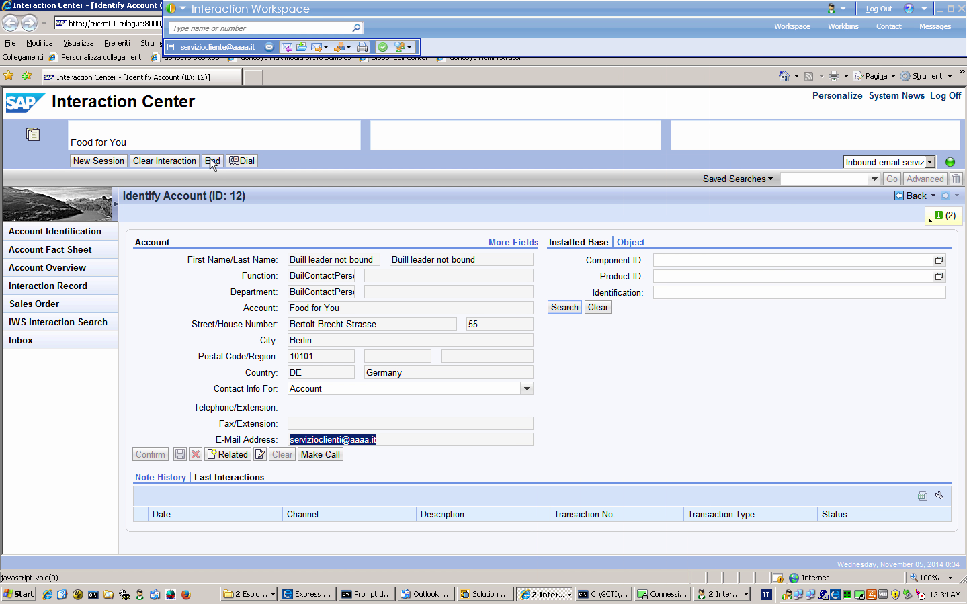
click(212, 161)
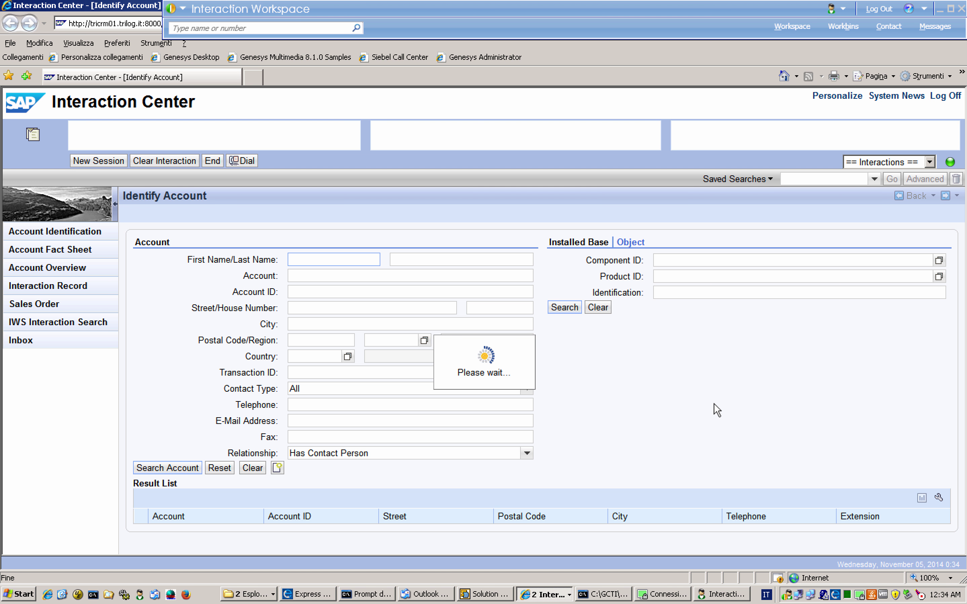
Step: Set the chat channel to Ready in the workspace channel list and collapse the workspace
click(799, 25)
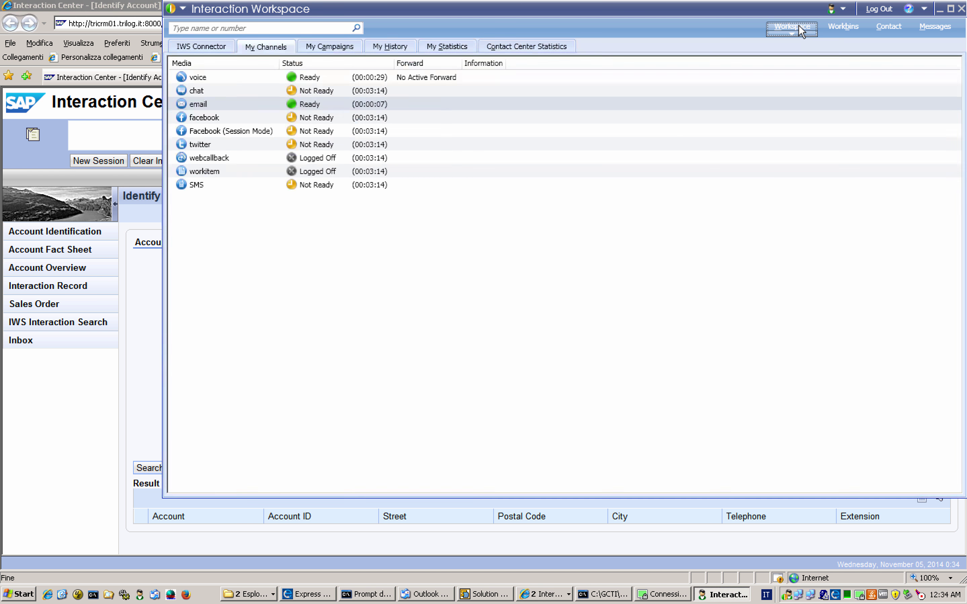
click(317, 91)
right_click(317, 91)
click(331, 97)
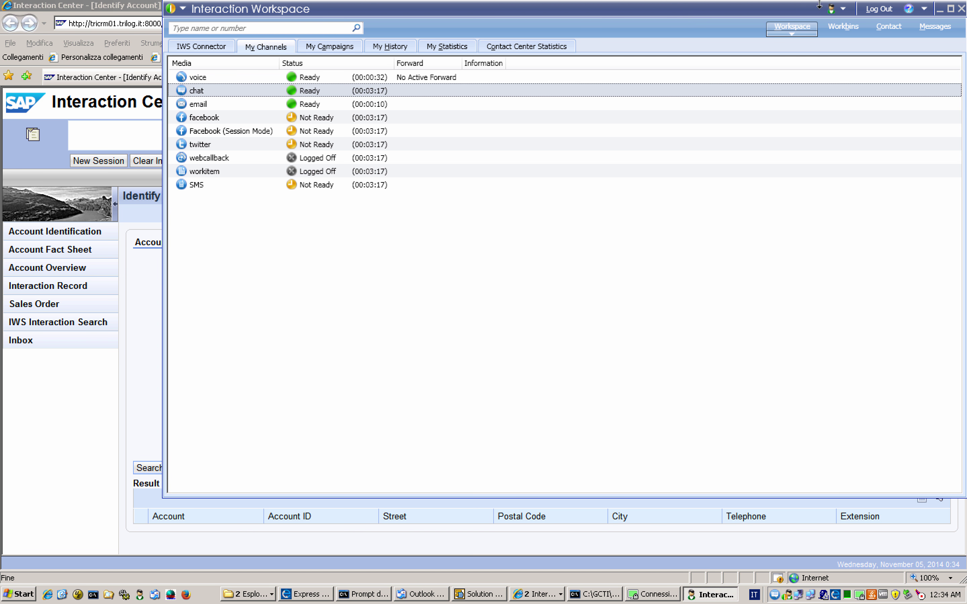
click(781, 26)
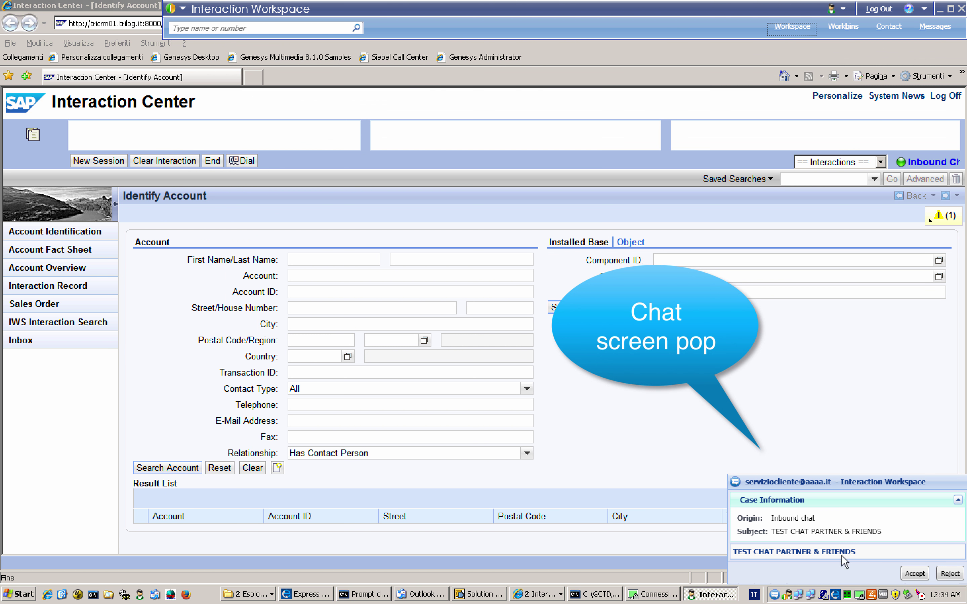
Step: Accept the inbound chat, check the e-mail address on the SAP account page and return to the chat window
click(916, 579)
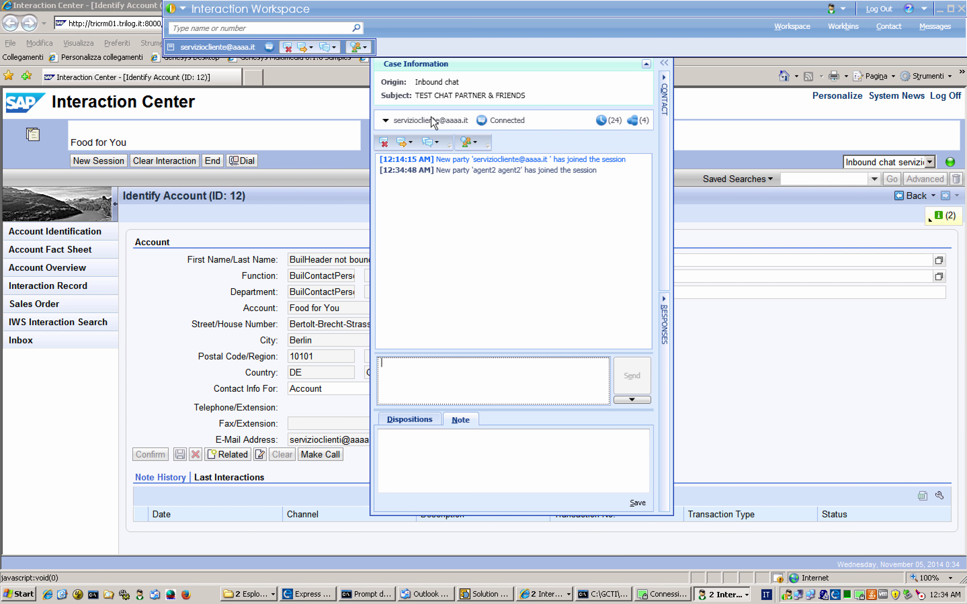
click(725, 361)
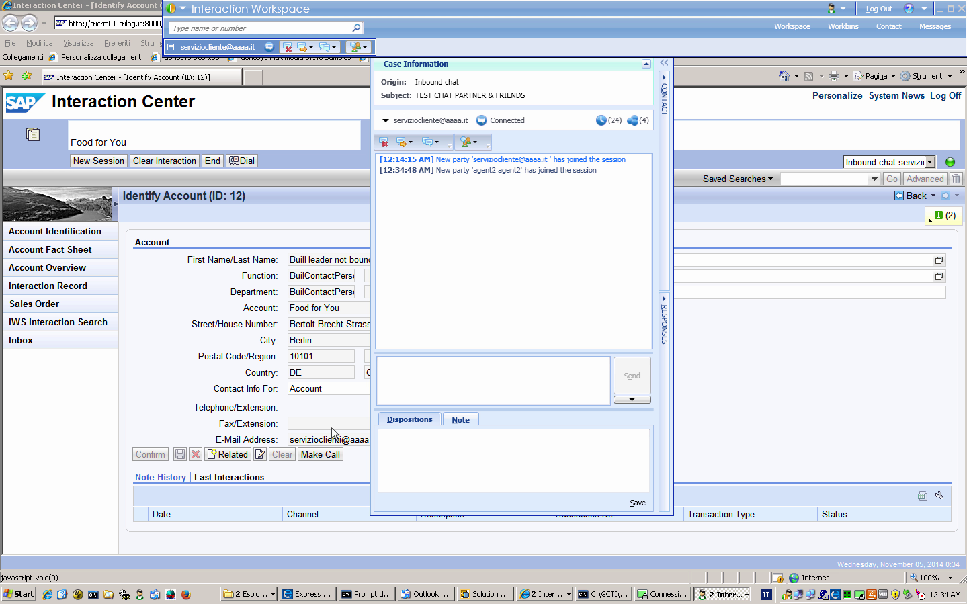
drag(384, 440, 280, 436)
click(722, 594)
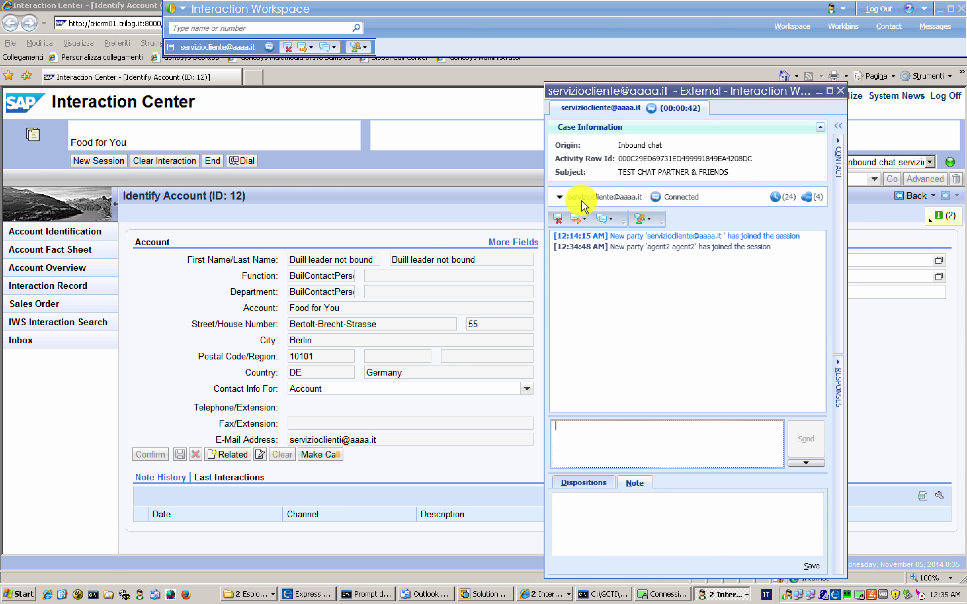
Step: Send the chat message "Ciao Test Call Partener & Friends" to the customer
text(Ciao Test Call P)
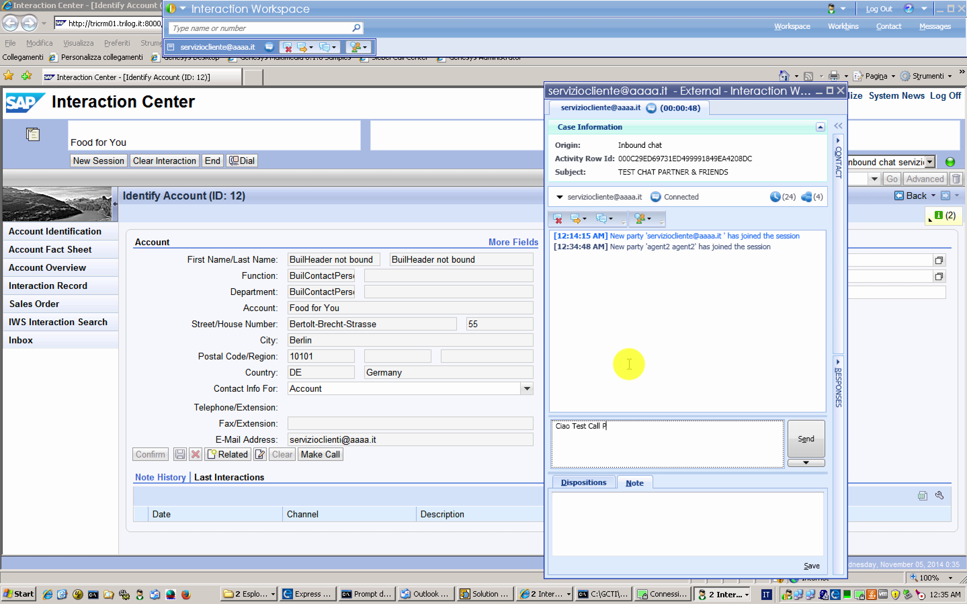
text(artener & Friend)
key(Return)
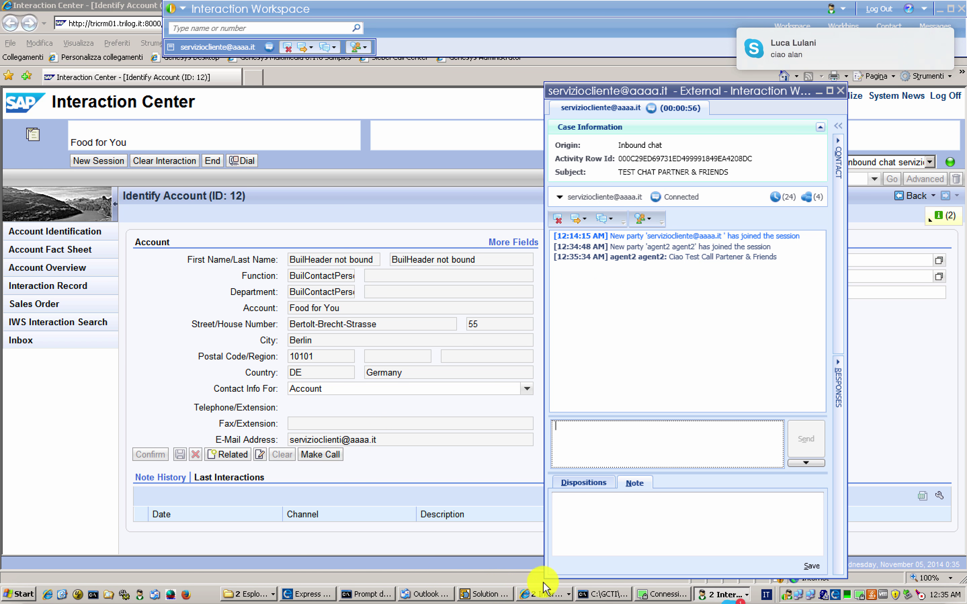
Step: Switch to the Genesys Multimedia Samples chat page and send the reply "Hallo" as the customer
click(553, 594)
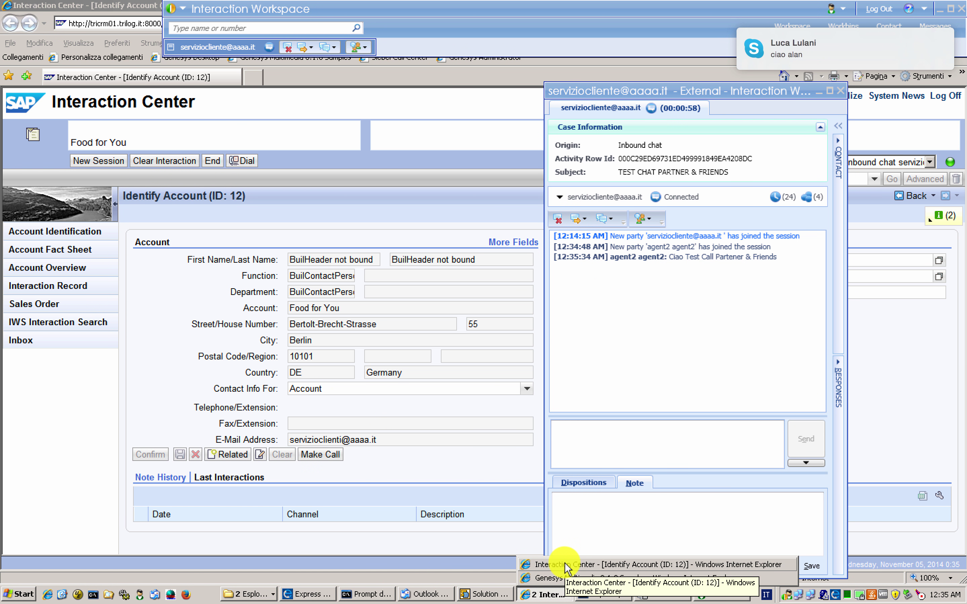
click(561, 577)
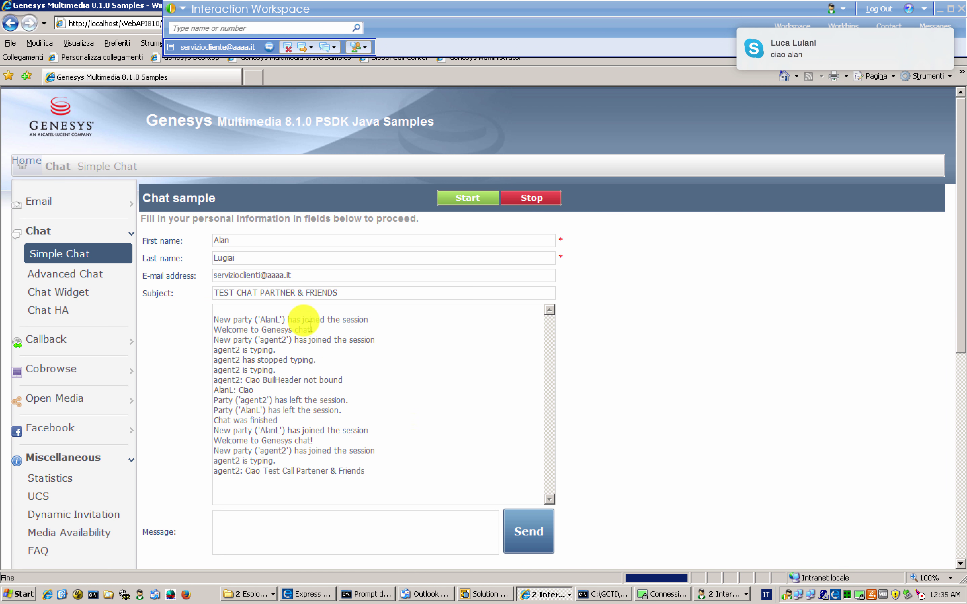
click(347, 535)
text(Hallo)
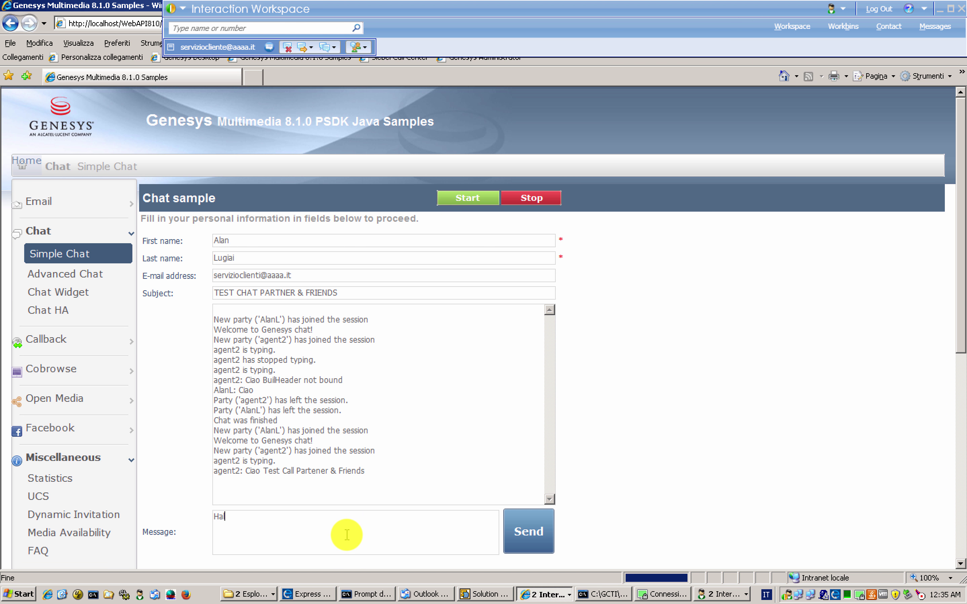
click(533, 547)
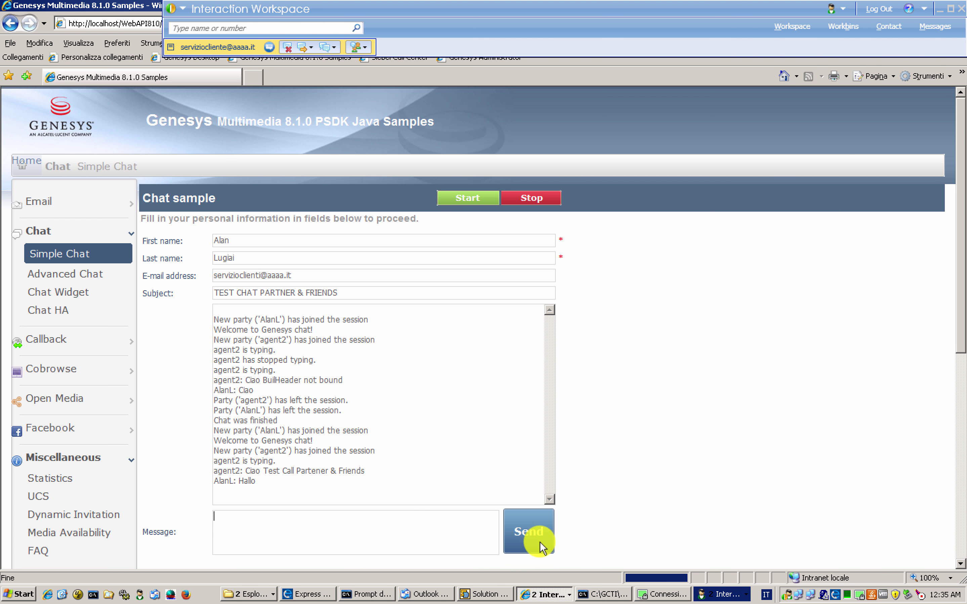
Step: Bring the agent's chat window up over the SAP Interaction Center, then end the chat and close its interaction
click(721, 595)
click(721, 562)
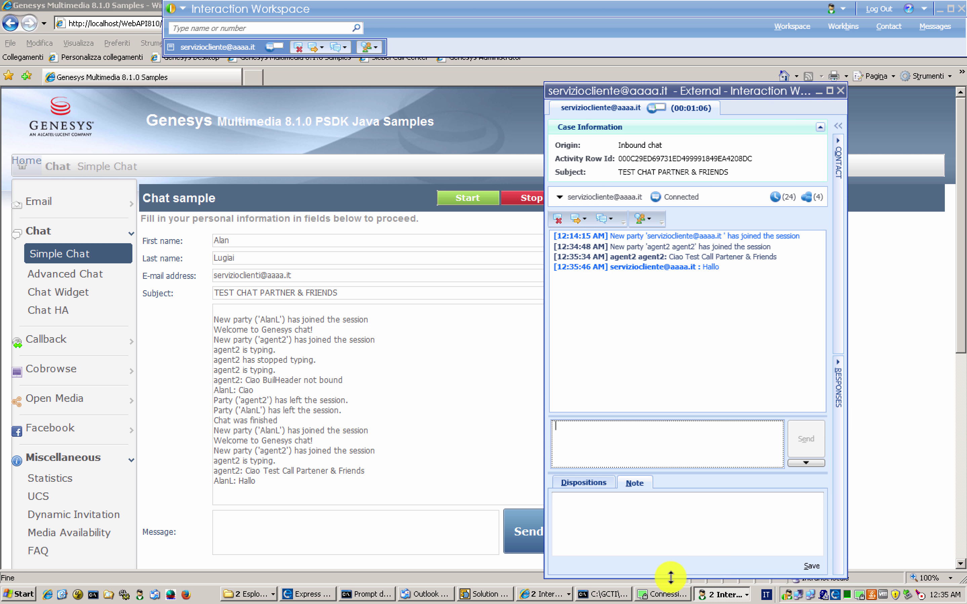
click(551, 594)
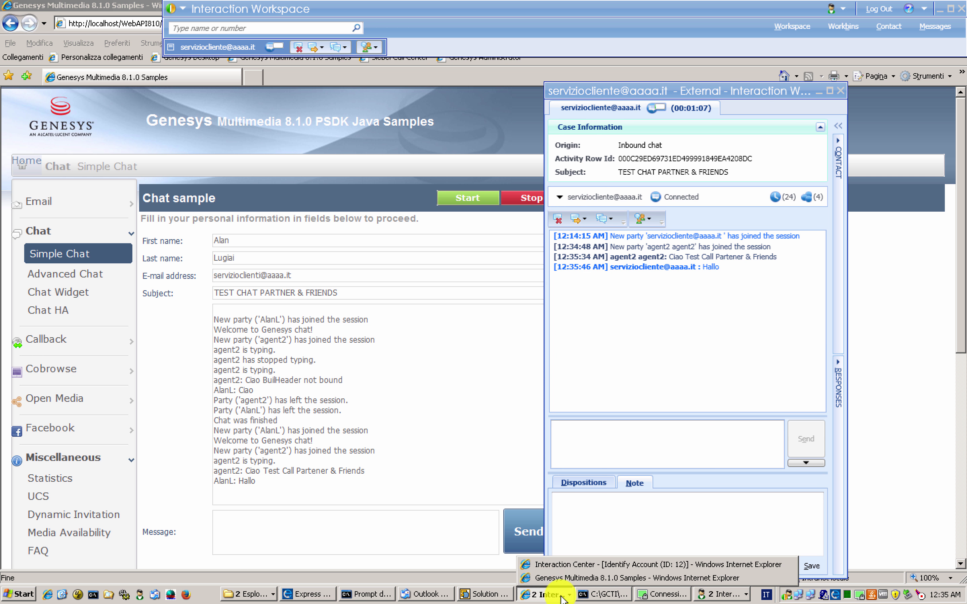
click(563, 565)
click(721, 595)
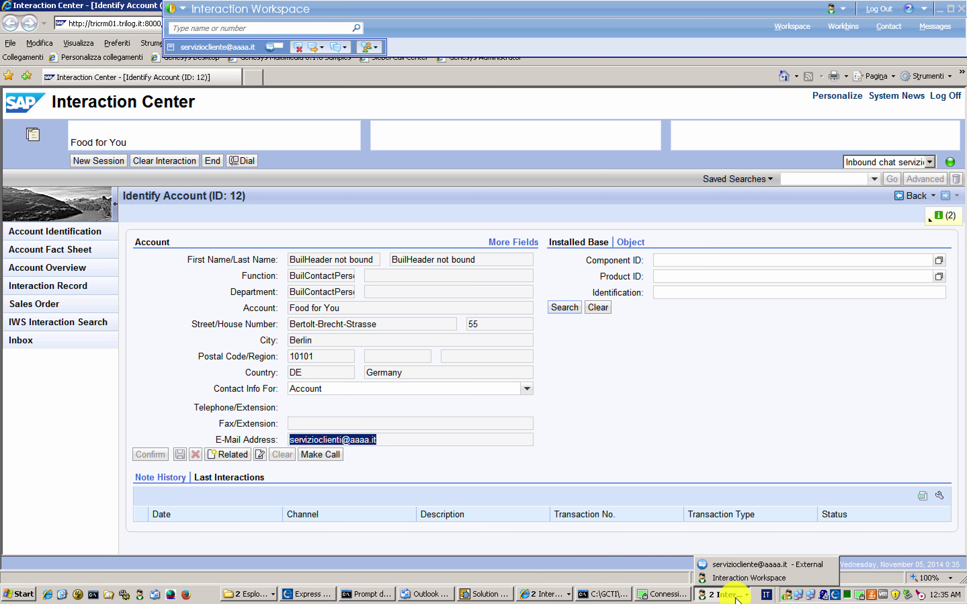
click(736, 564)
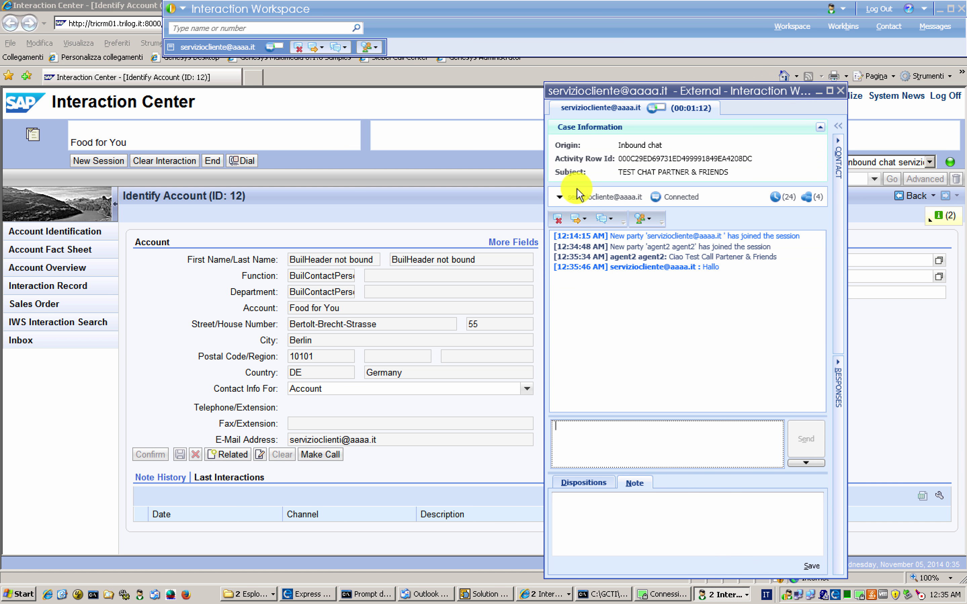
click(558, 219)
click(558, 220)
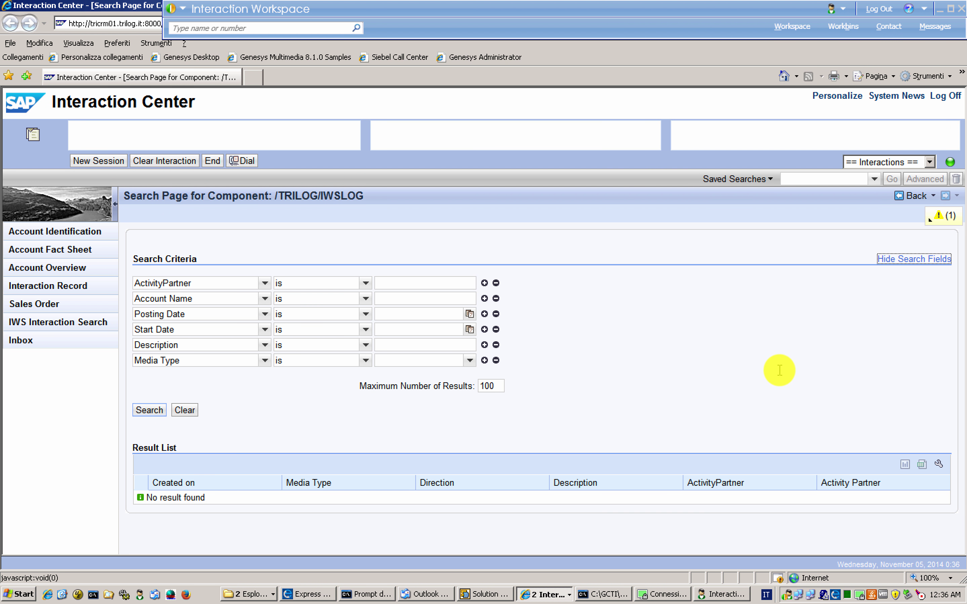
Step: Search the IWS interaction log for interactions with media type Email
click(470, 361)
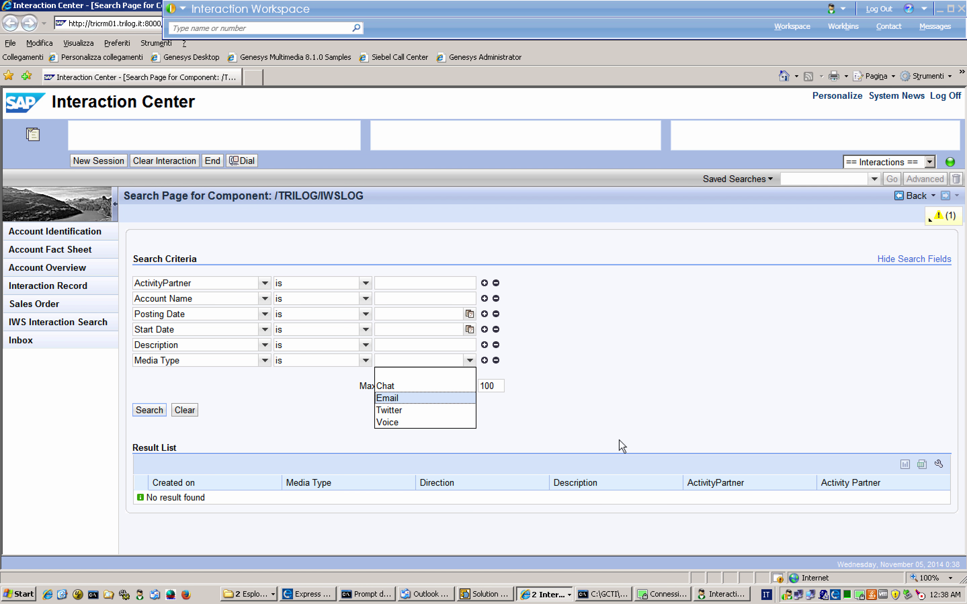
key(Return)
key(Return)
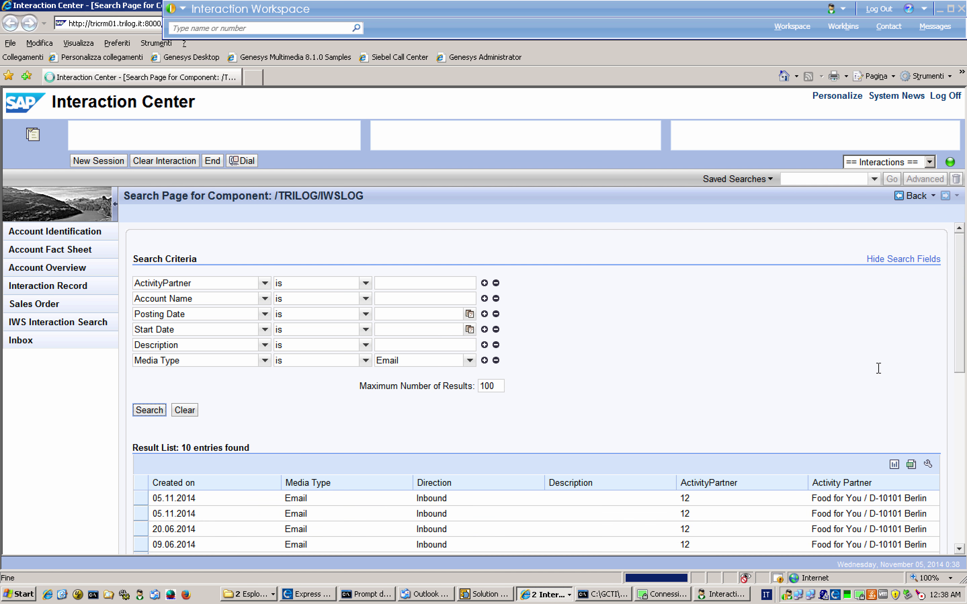
Step: Review the e-mail content shown under the result list and select the second e-mail record, dated 05.11.2014
scroll(961, 354, down, 5)
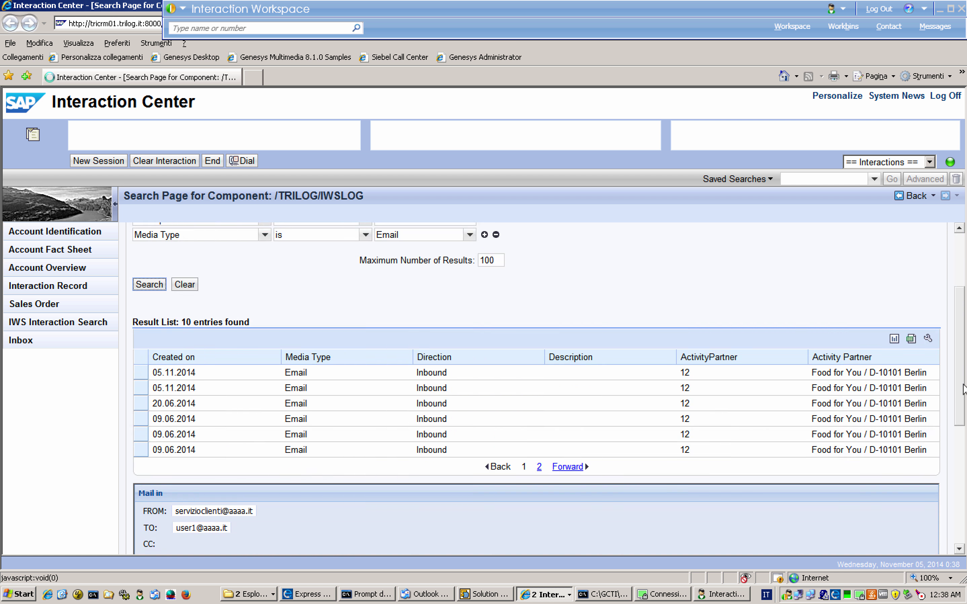
scroll(964, 413, down, 1)
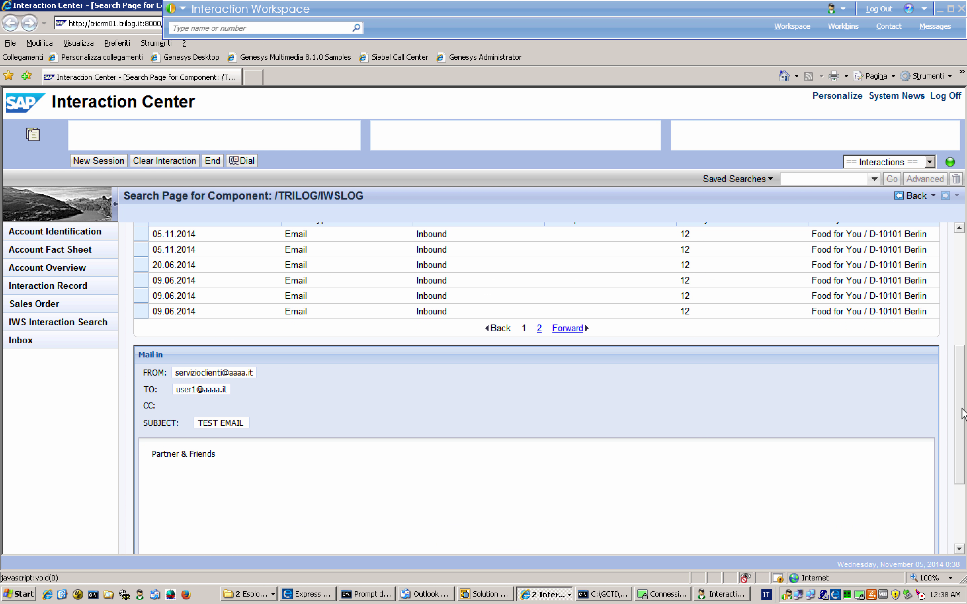
scroll(961, 400, up, 2)
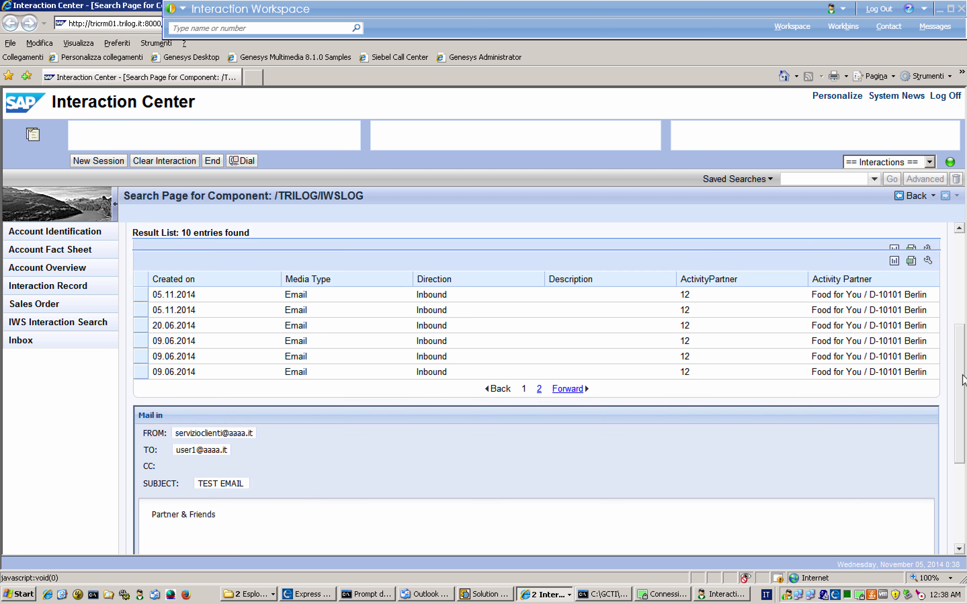
scroll(483, 346, down, 1)
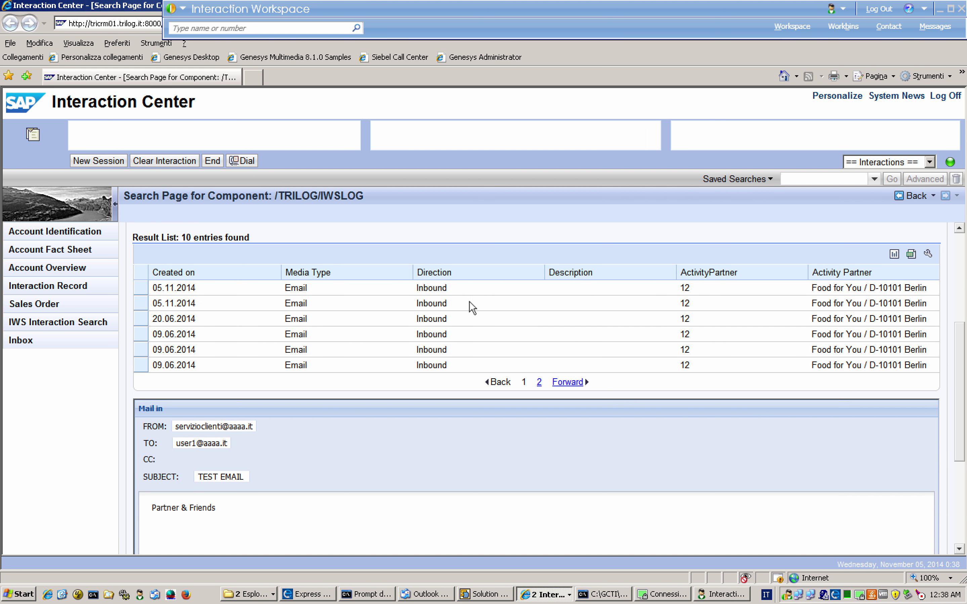
click(142, 306)
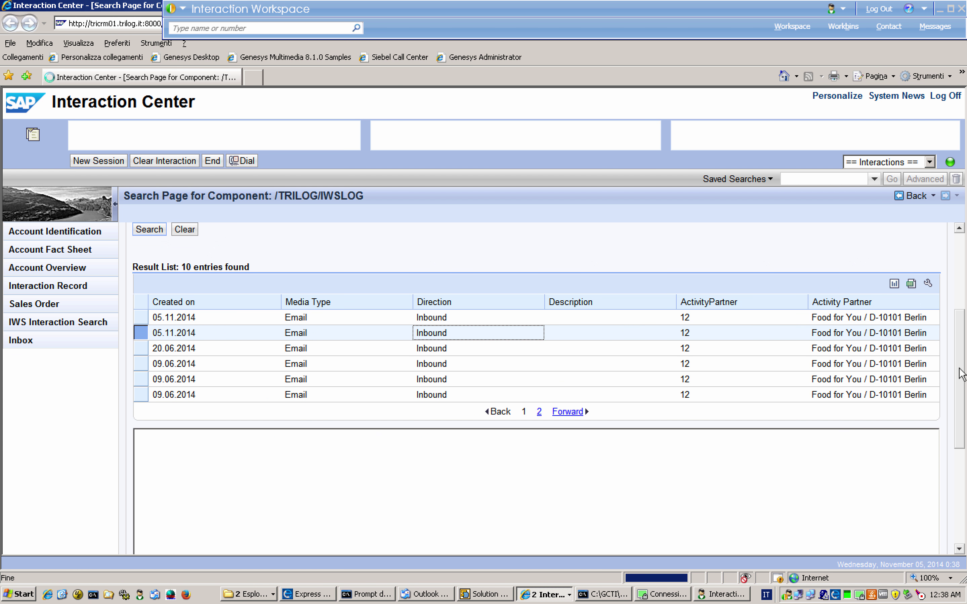
Step: Change the media type criterion to Chat and run the interaction search again
drag(959, 368, 955, 304)
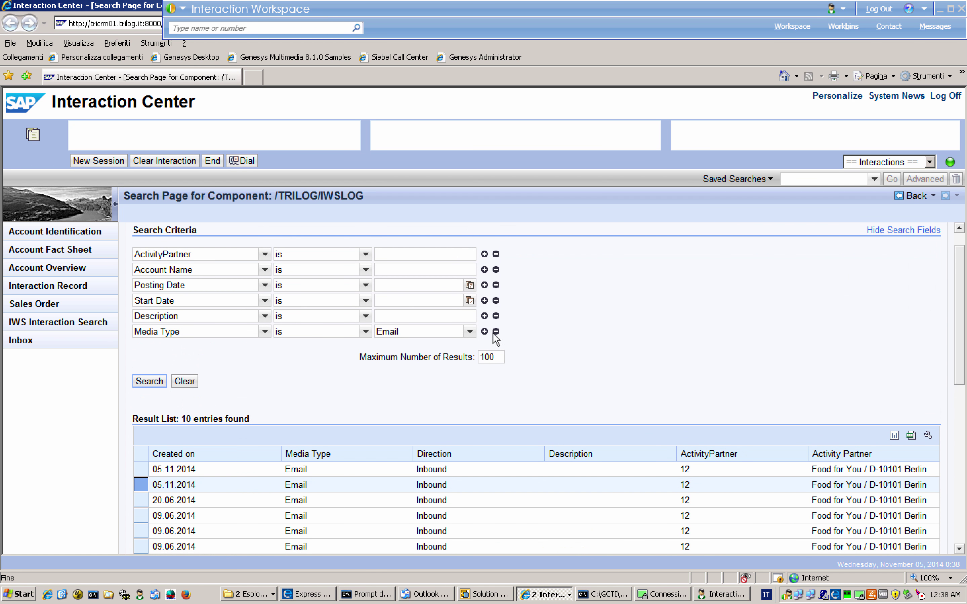
click(470, 332)
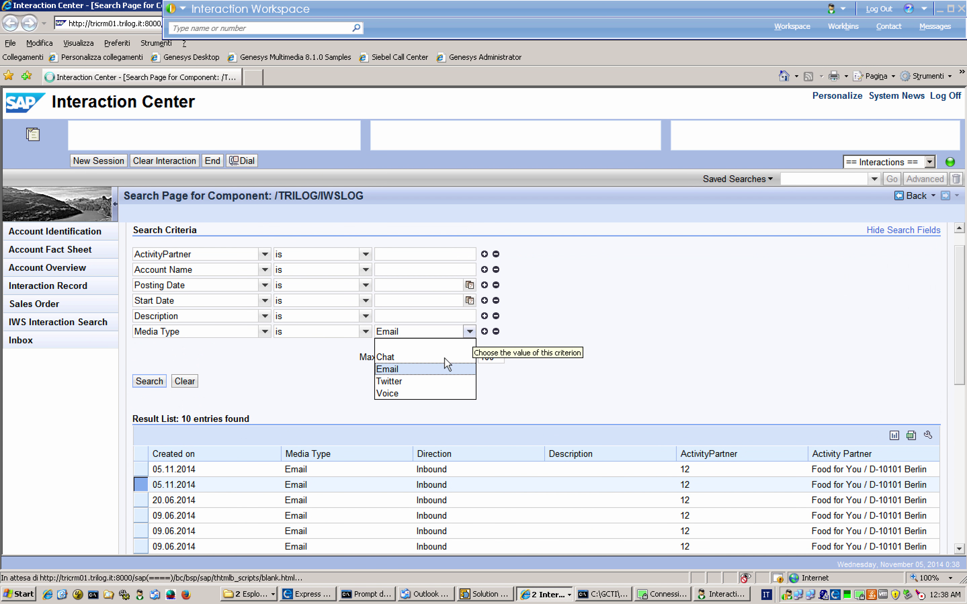
click(397, 358)
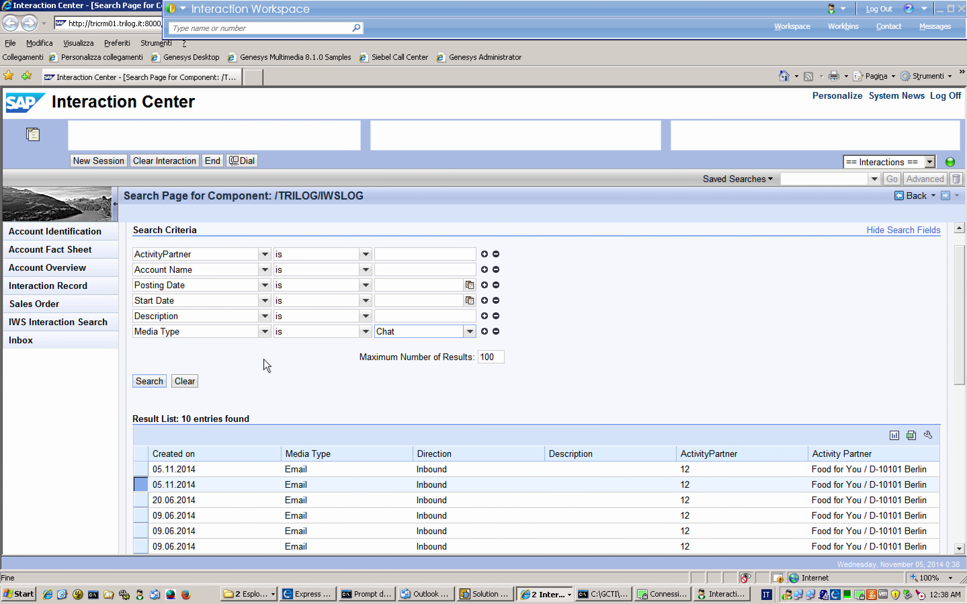
click(153, 384)
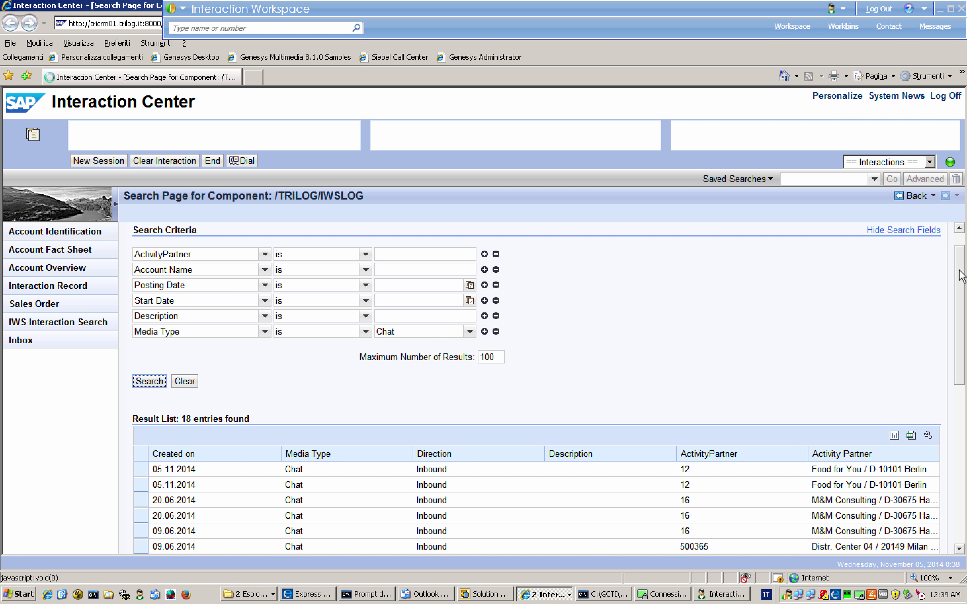
Step: Examine the chat transcript below the results and highlight the agent's message "Ciao Test Call Partener & Friends"
scroll(960, 357, down, 6)
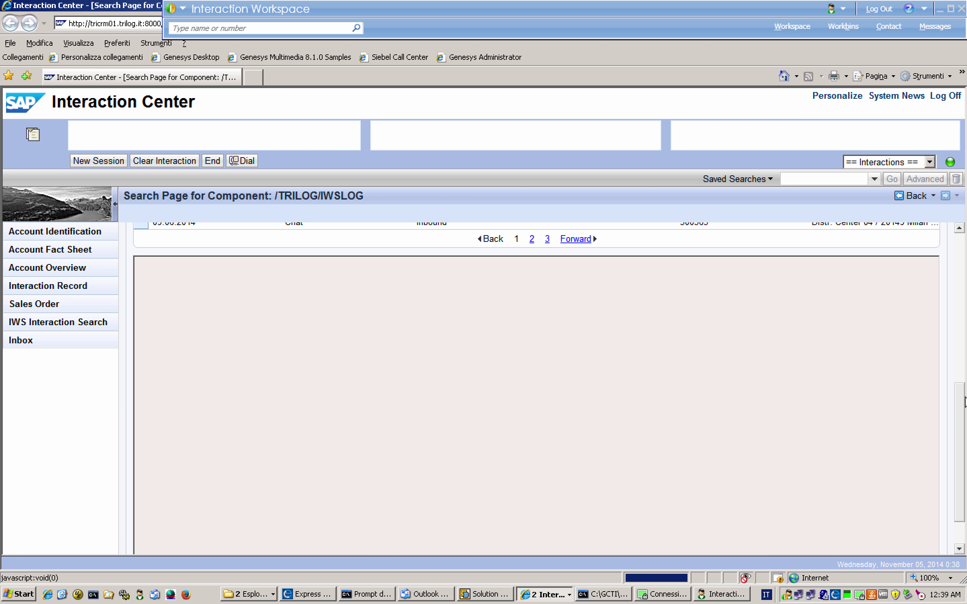
scroll(961, 375, up, 3)
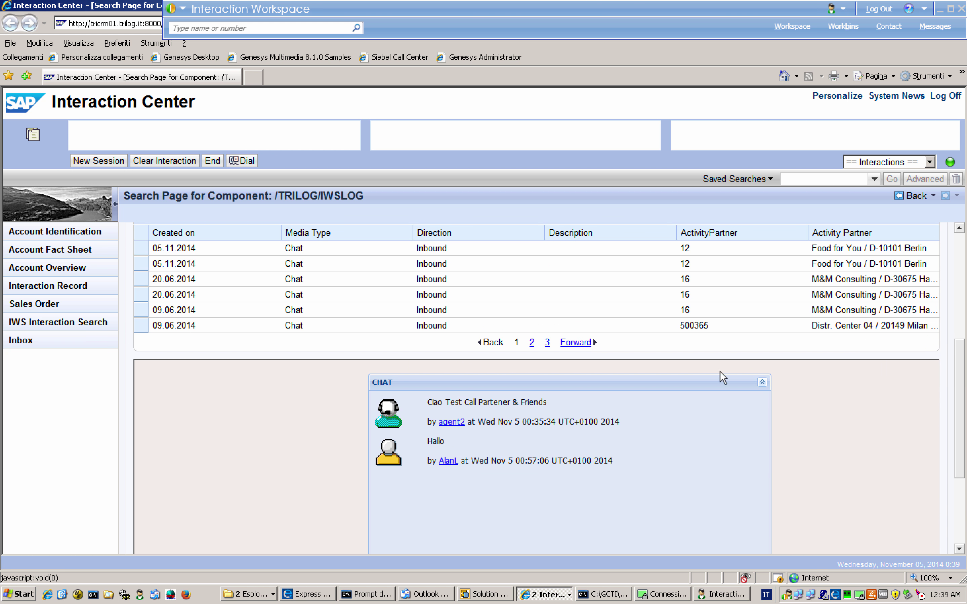
drag(547, 403, 425, 400)
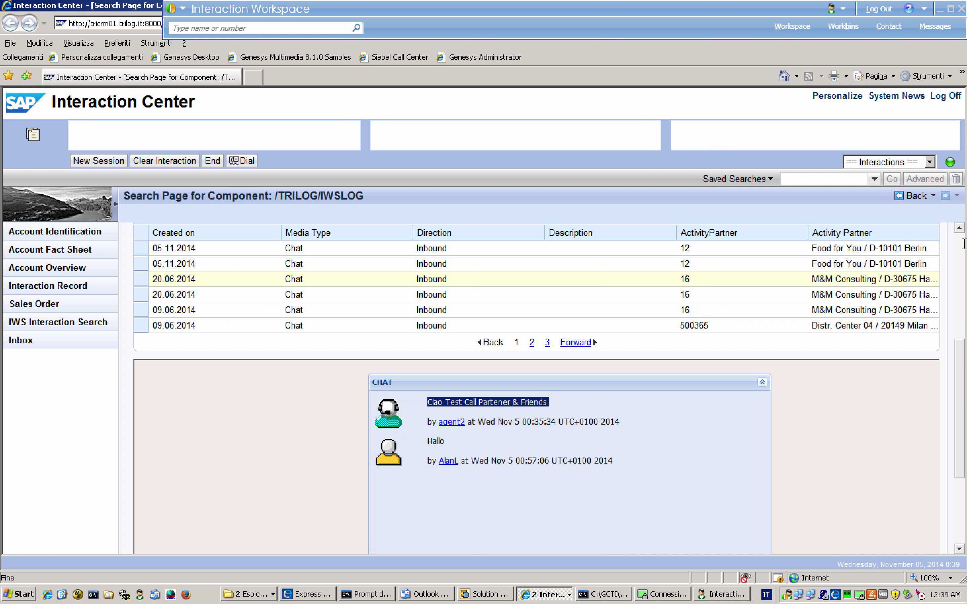
Step: Search the interaction log for interactions with media type Voice
scroll(964, 243, up, 5)
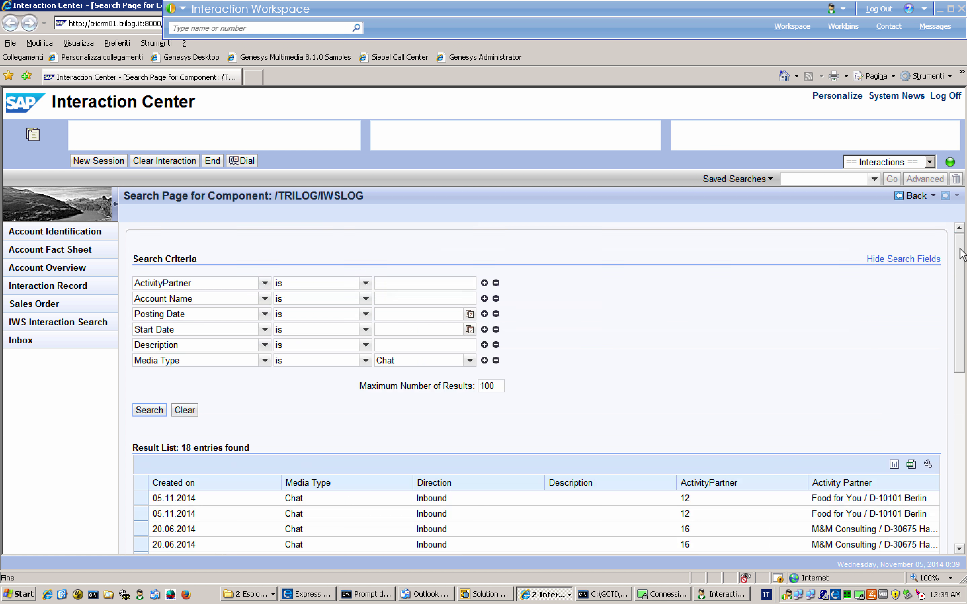
click(471, 359)
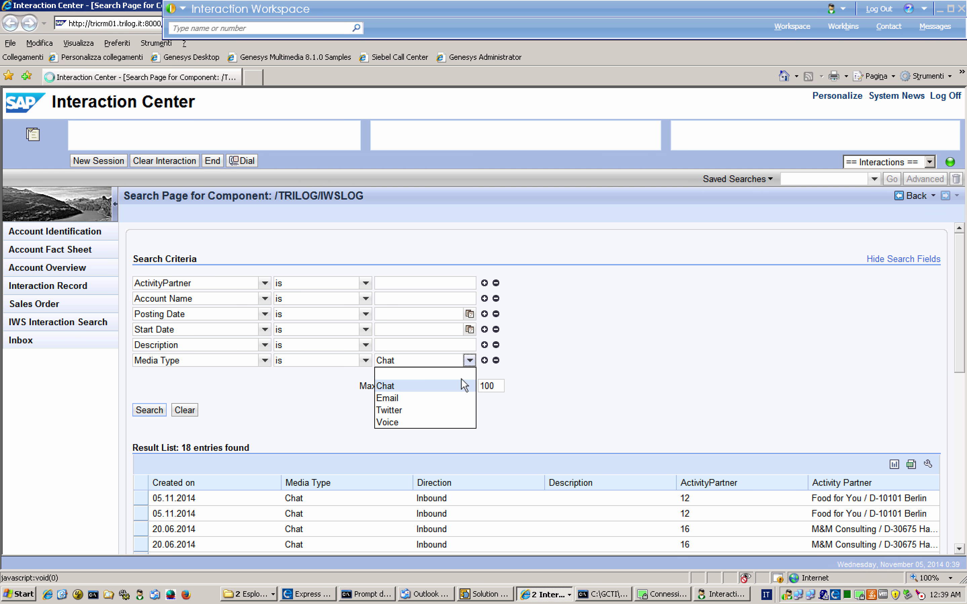
click(411, 423)
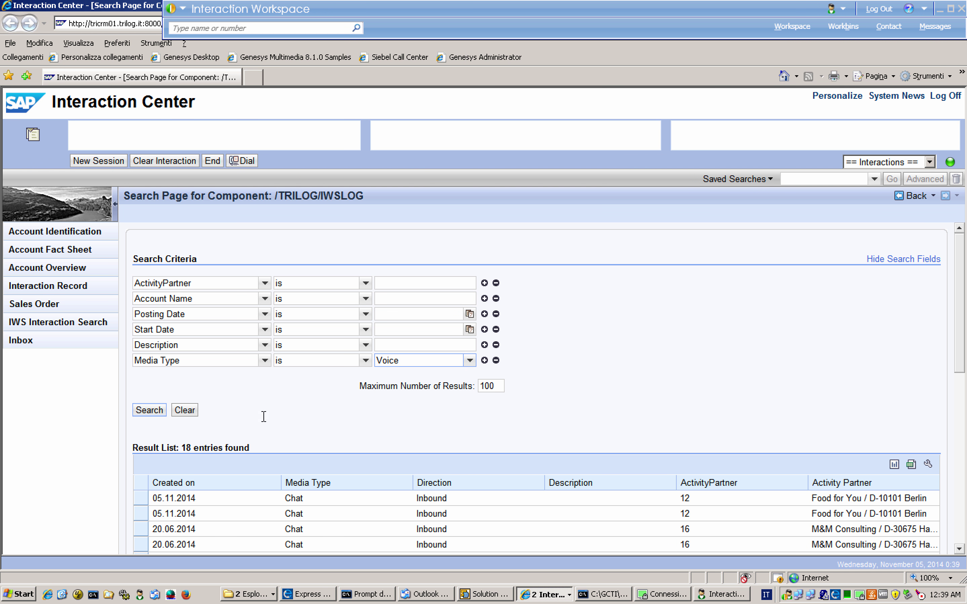
click(143, 410)
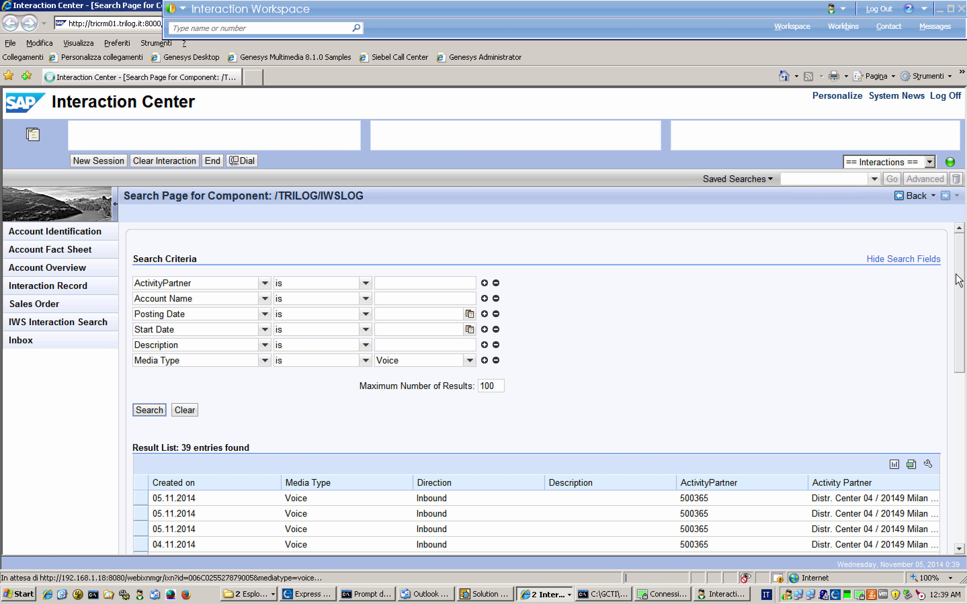
Step: Select the first voice record, dated 05.11.2014, and examine its phone call details below the result list
scroll(536, 388, down, 6)
scroll(536, 319, up, 2)
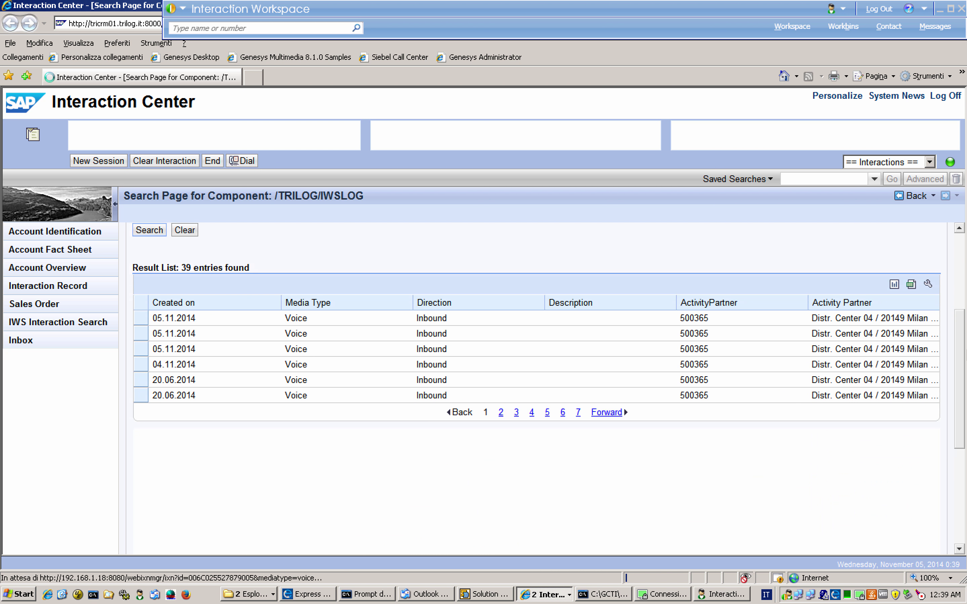
click(142, 319)
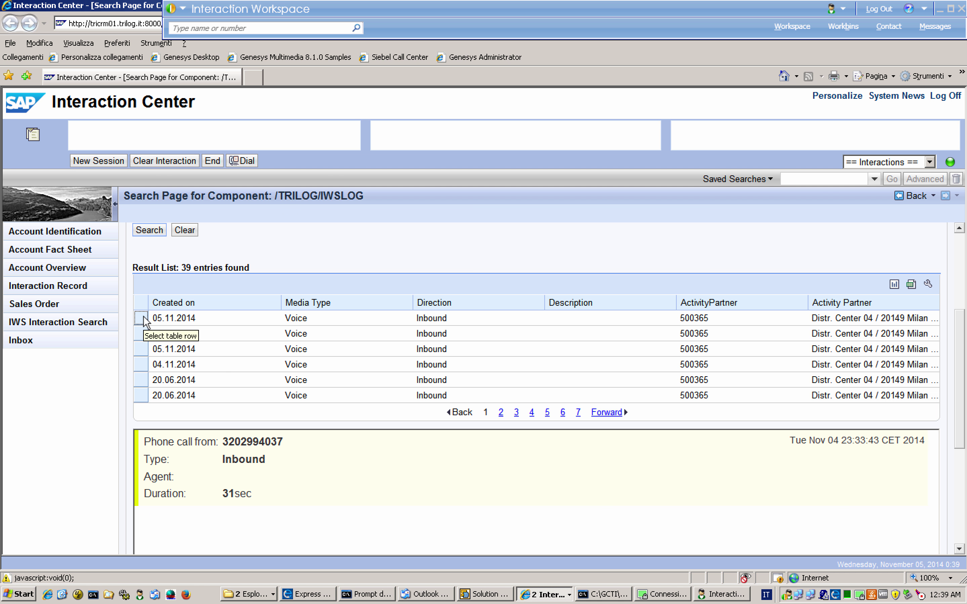
scroll(959, 280, up, 1)
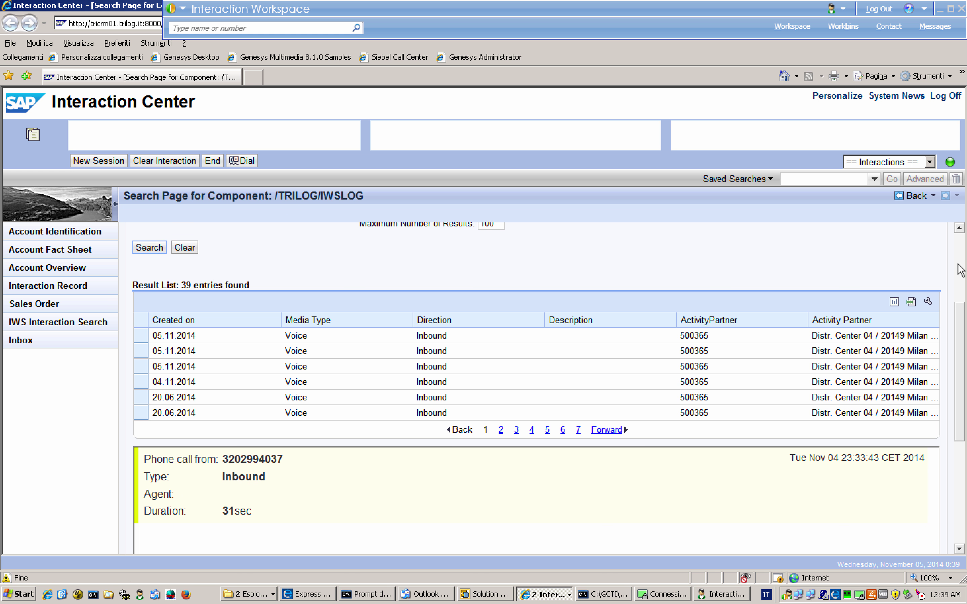
scroll(959, 270, up, 3)
scroll(960, 297, down, 1)
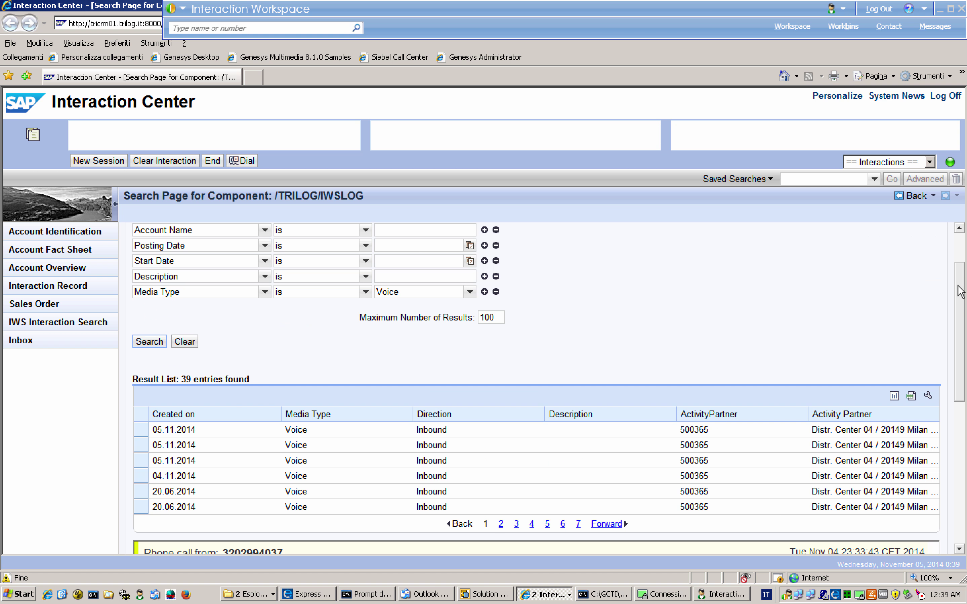
scroll(961, 298, down, 1)
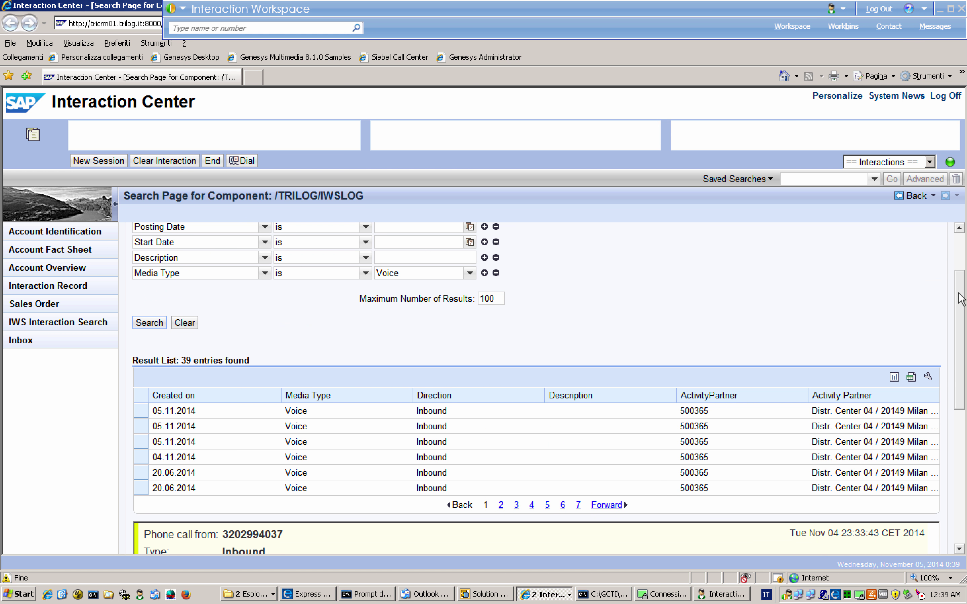
scroll(960, 298, down, 4)
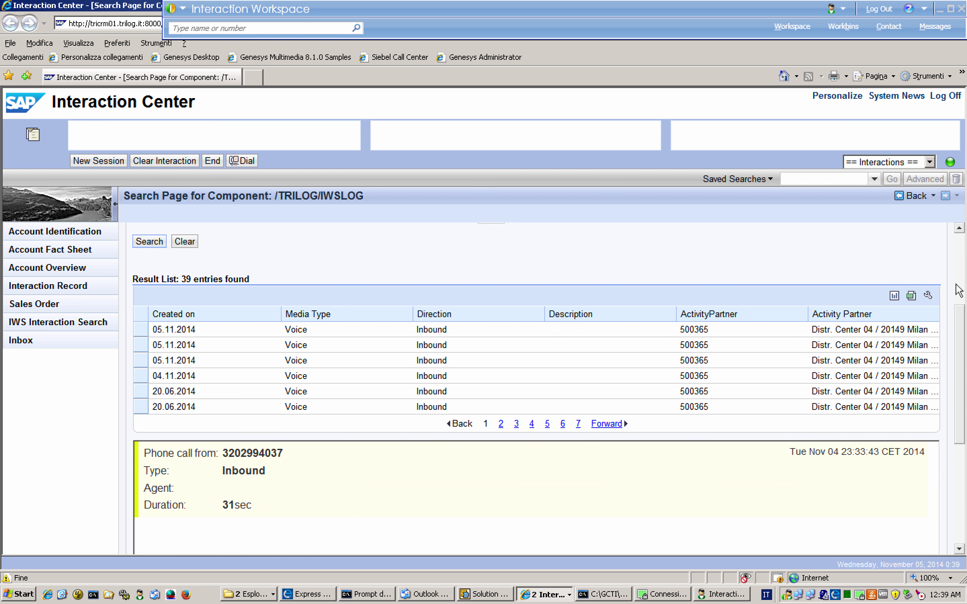
scroll(961, 280, up, 6)
scroll(961, 316, down, 6)
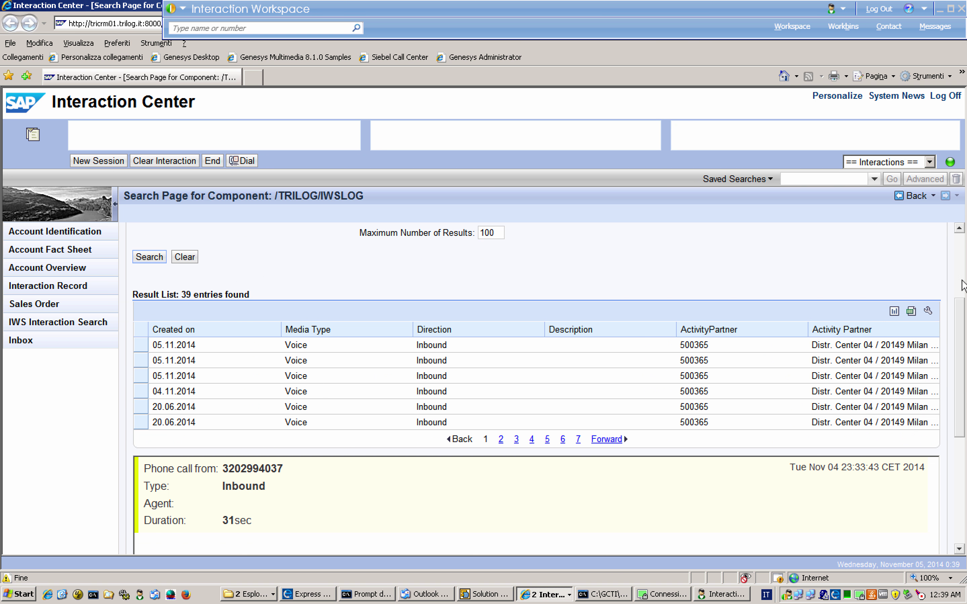
scroll(963, 286, up, 5)
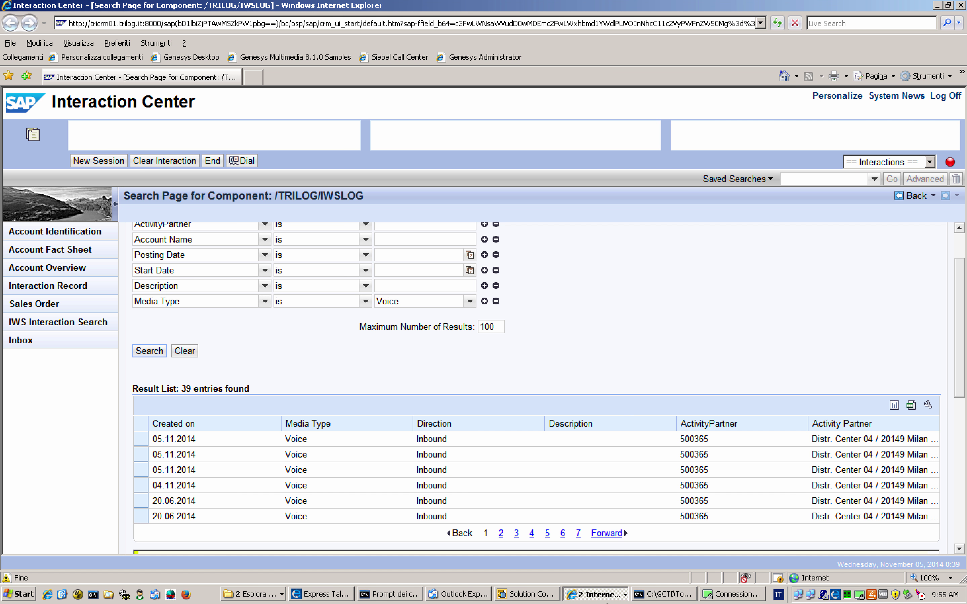
Step: Start logging off from the SAP Interaction Center
click(944, 102)
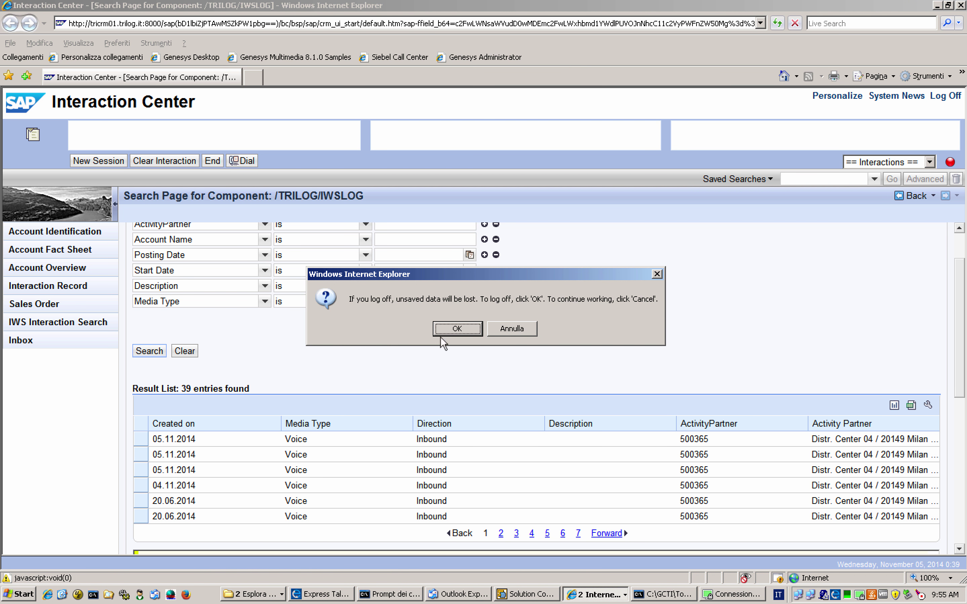